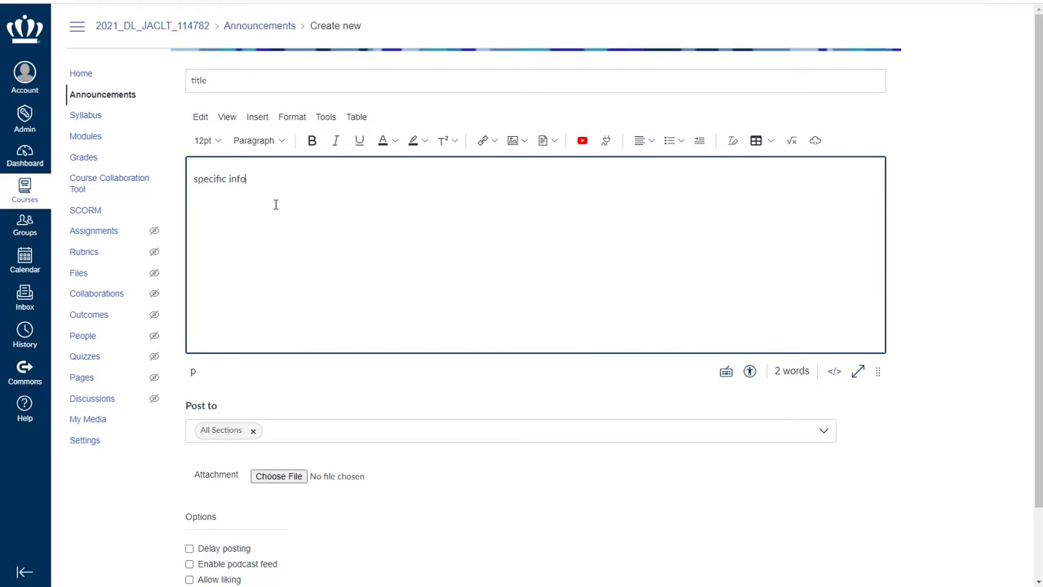
- Delay the announcement's posting until Mar 21, 2022, 8:00 AM and save the announcement
scroll(275, 205, "down", 1)
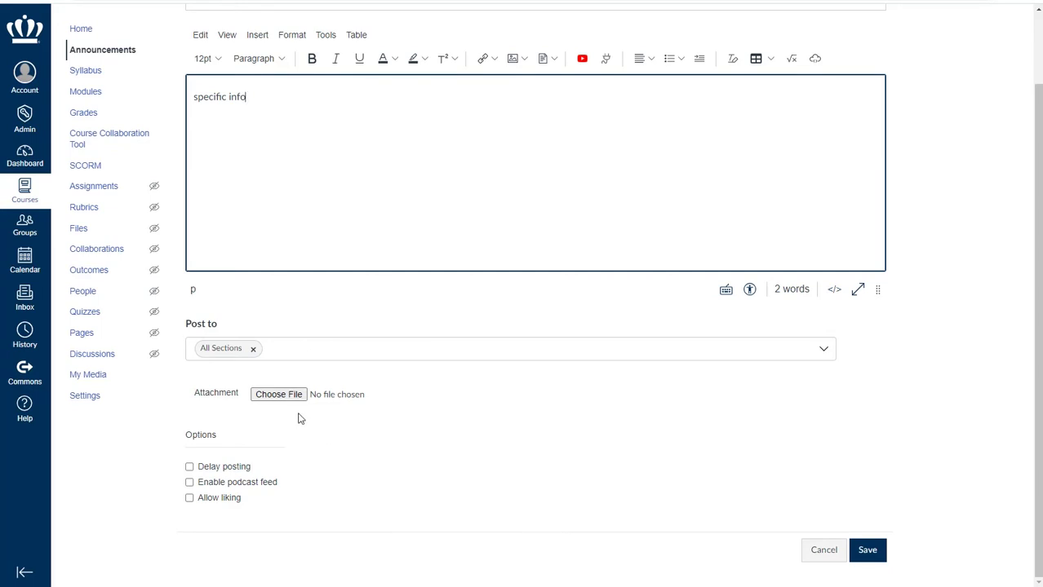
left_click(190, 468)
scroll(193, 468, "down", 1)
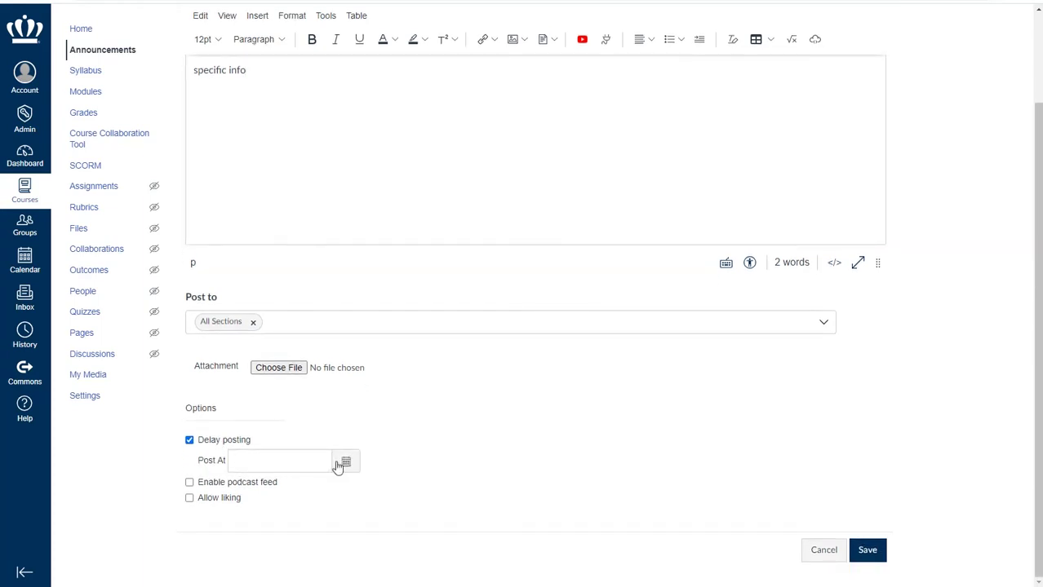
left_click(346, 463)
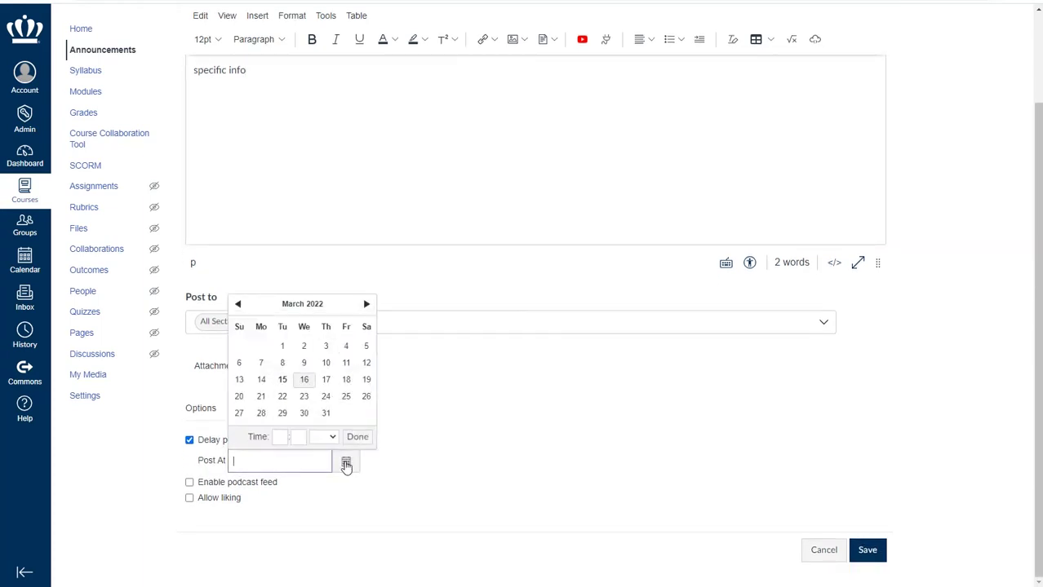
left_click(261, 397)
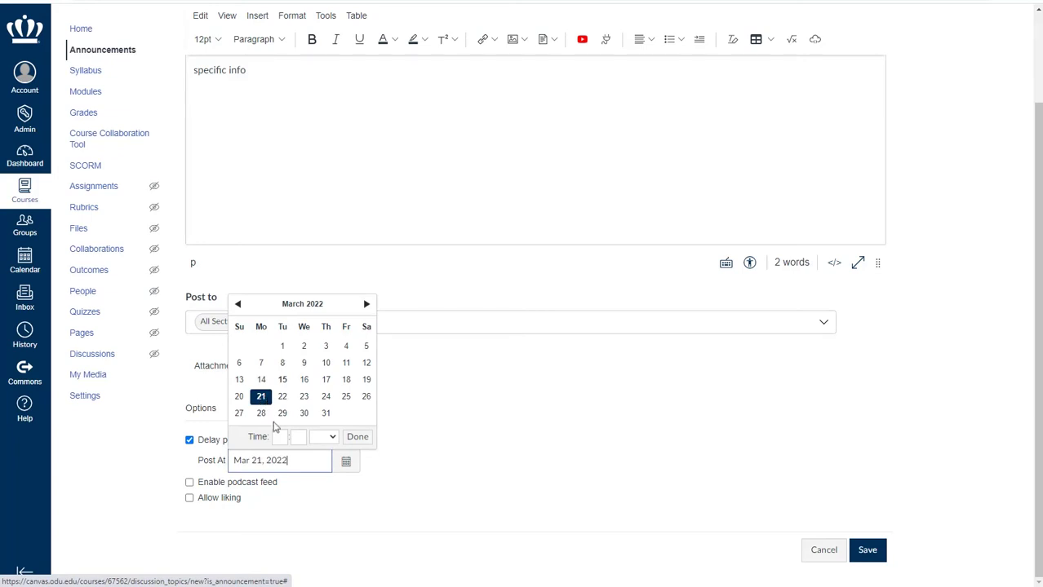
left_click(280, 437)
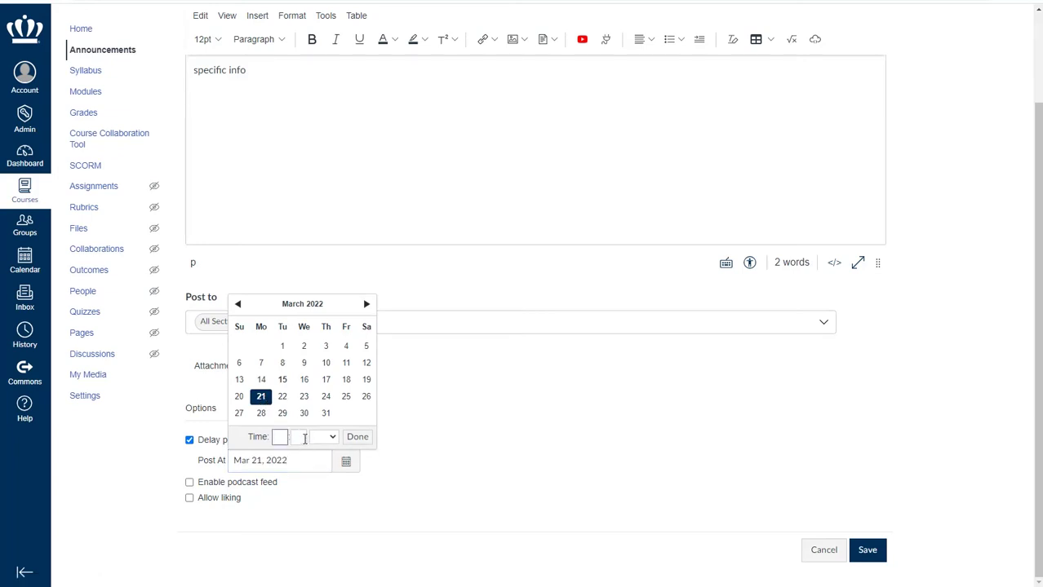
left_click(323, 437)
left_click(322, 457)
left_click(355, 439)
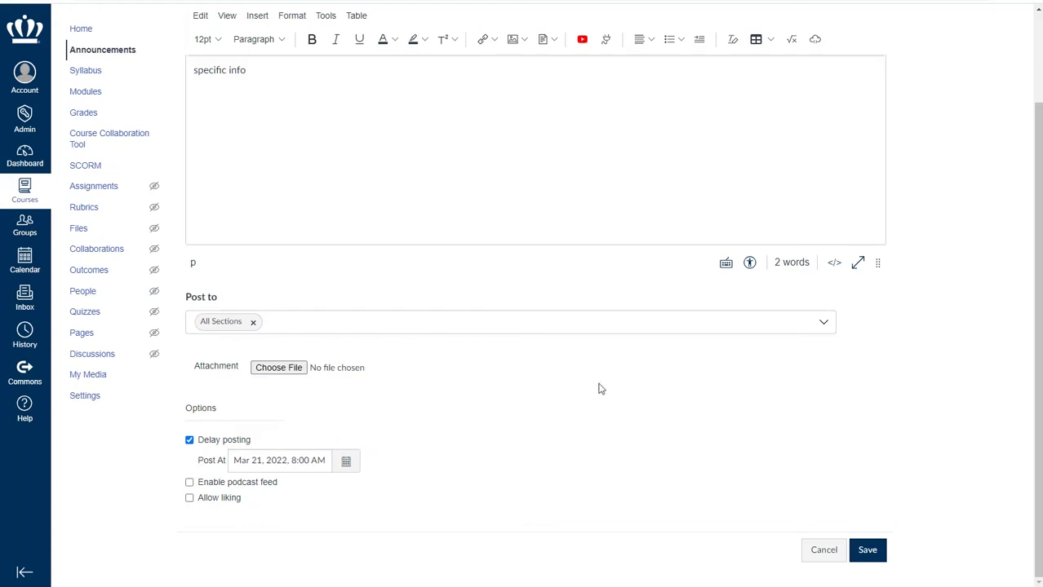
left_click(868, 551)
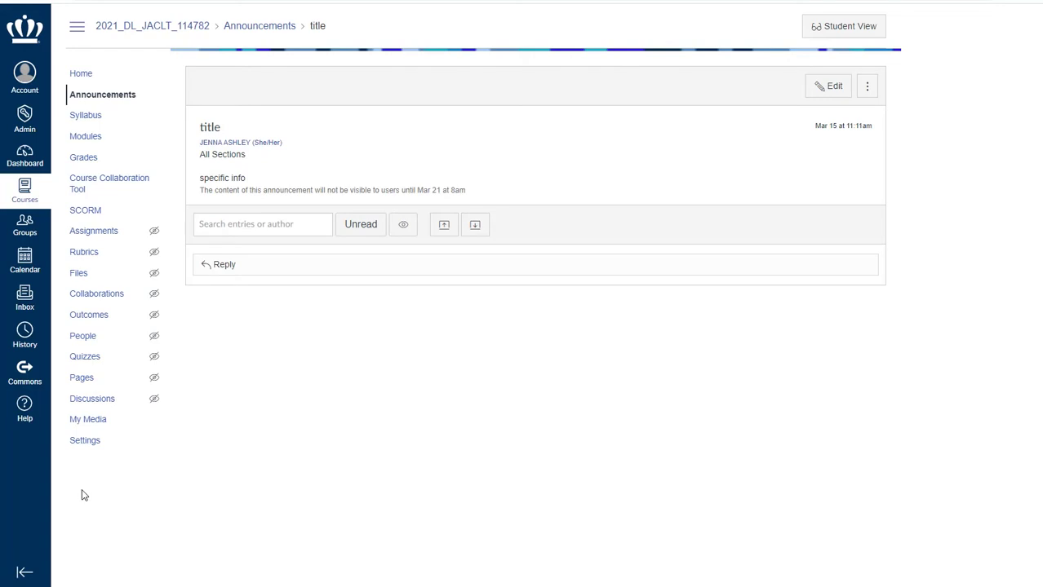
- View the course settings page, and examine the course modules and the items inside the Instructor Module
left_click(84, 443)
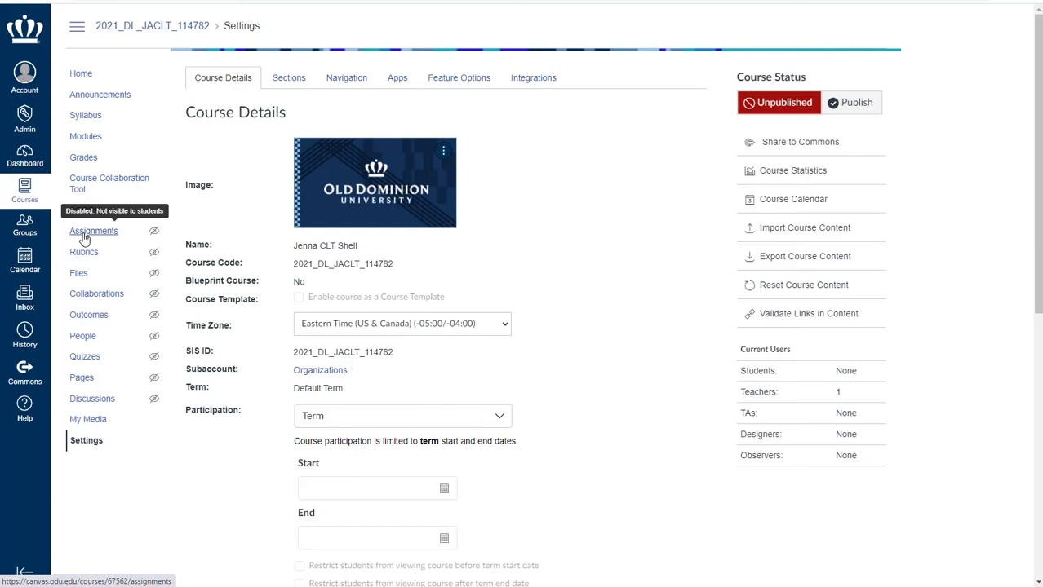
left_click(87, 138)
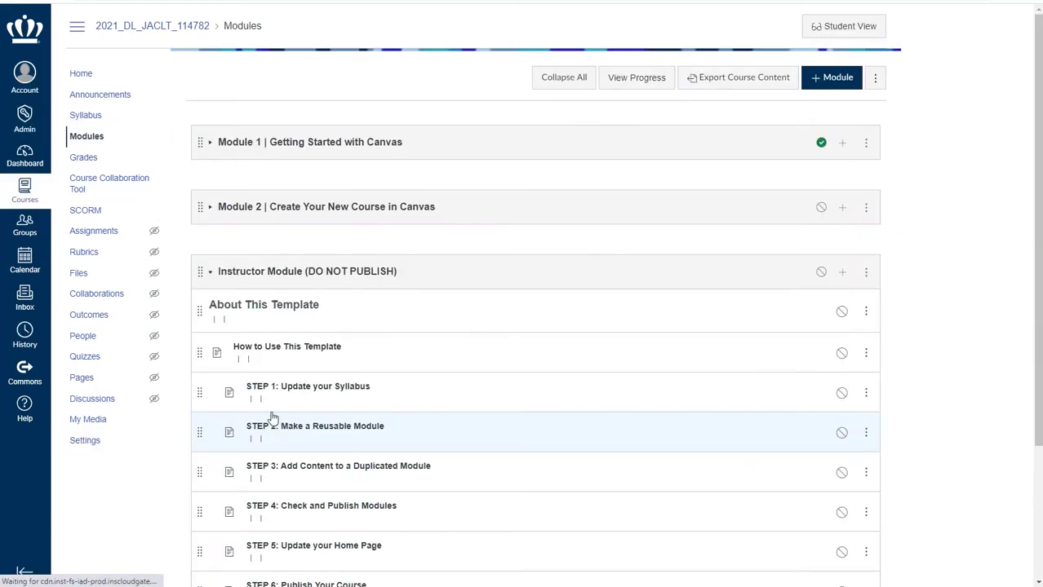
scroll(269, 228, "down", 2)
scroll(272, 229, "up", 1)
scroll(272, 229, "up", 1)
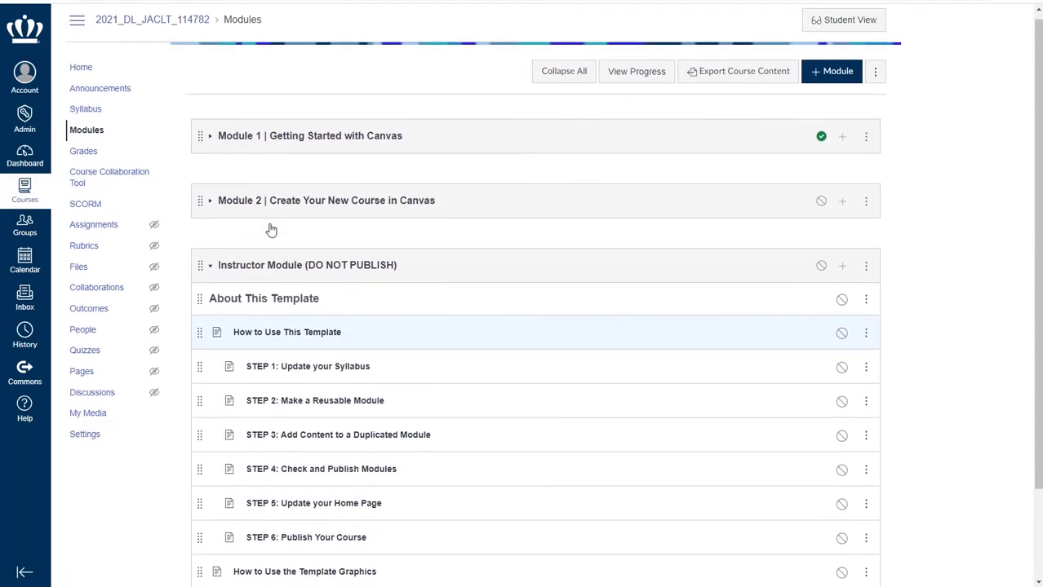
scroll(272, 229, "down", 2)
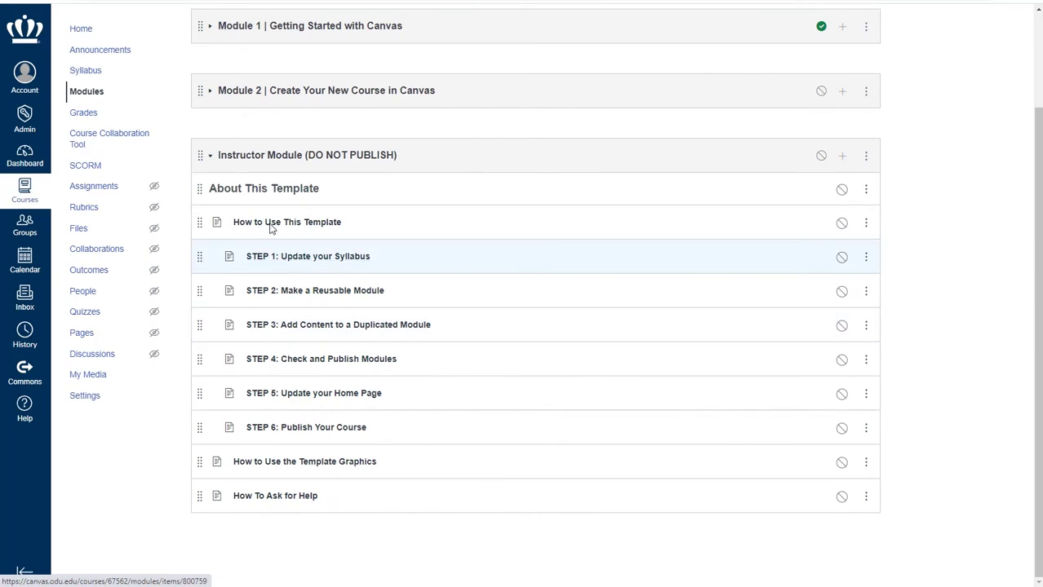
key("j")
key("j")
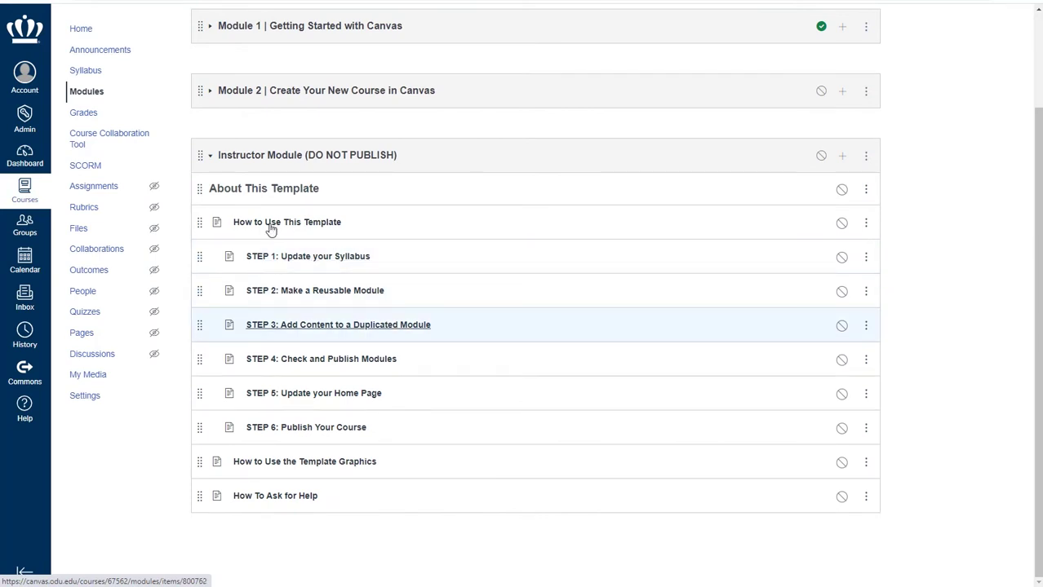
key("k")
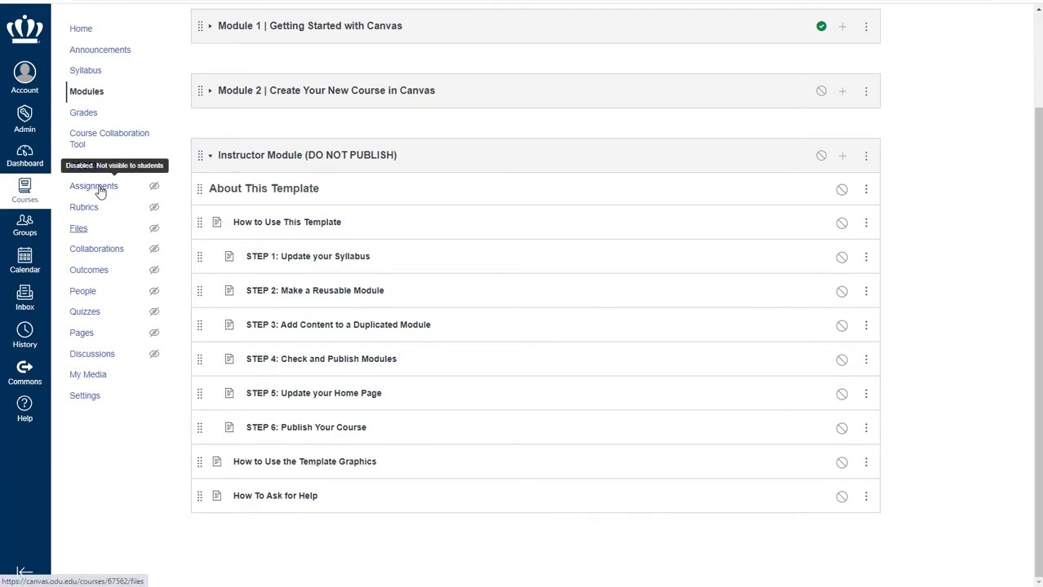
- Open the navigation section of the course settings
left_click(80, 399)
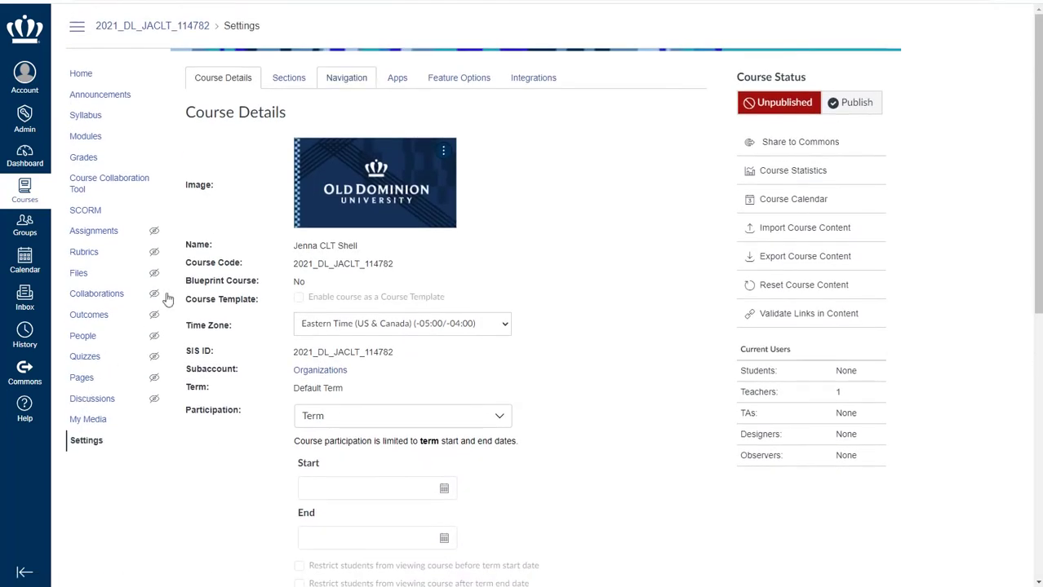
left_click(352, 85)
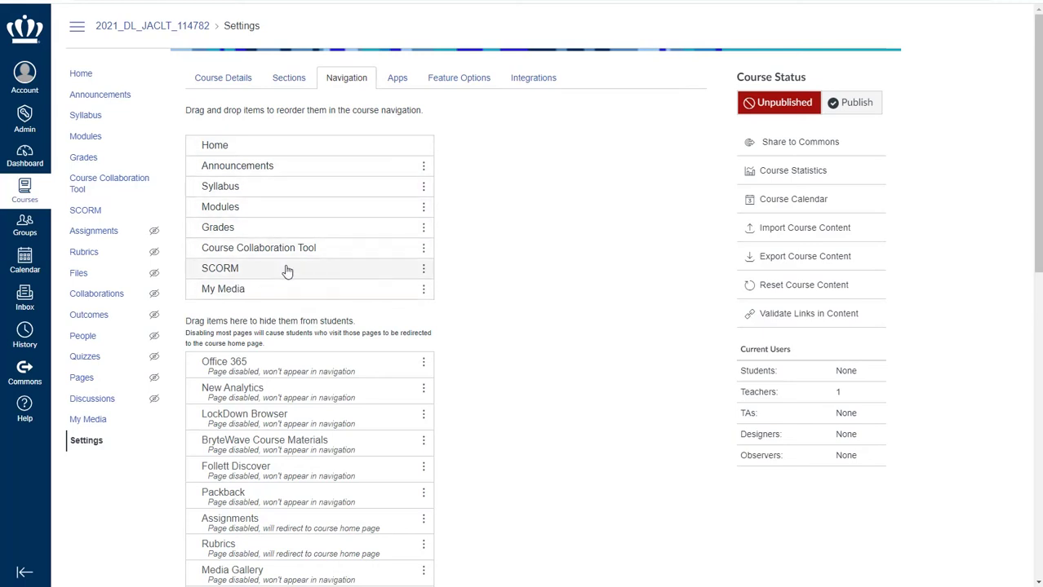
- Add LockDown Browser to the visible course navigation between SCORM and My Media, and return it to the items hidden from students
scroll(288, 270, "down", 1)
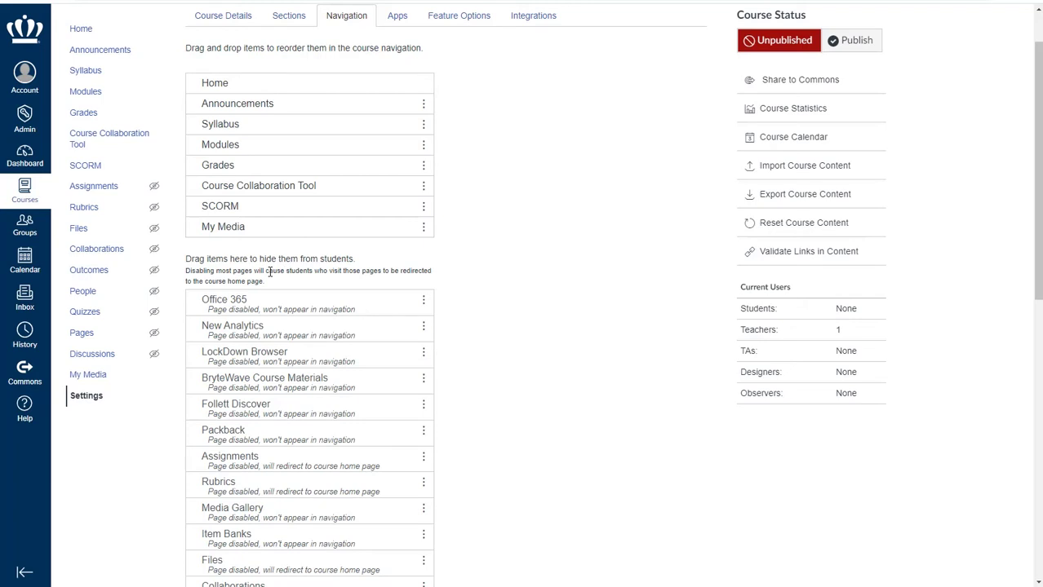
scroll(269, 271, "down", 1)
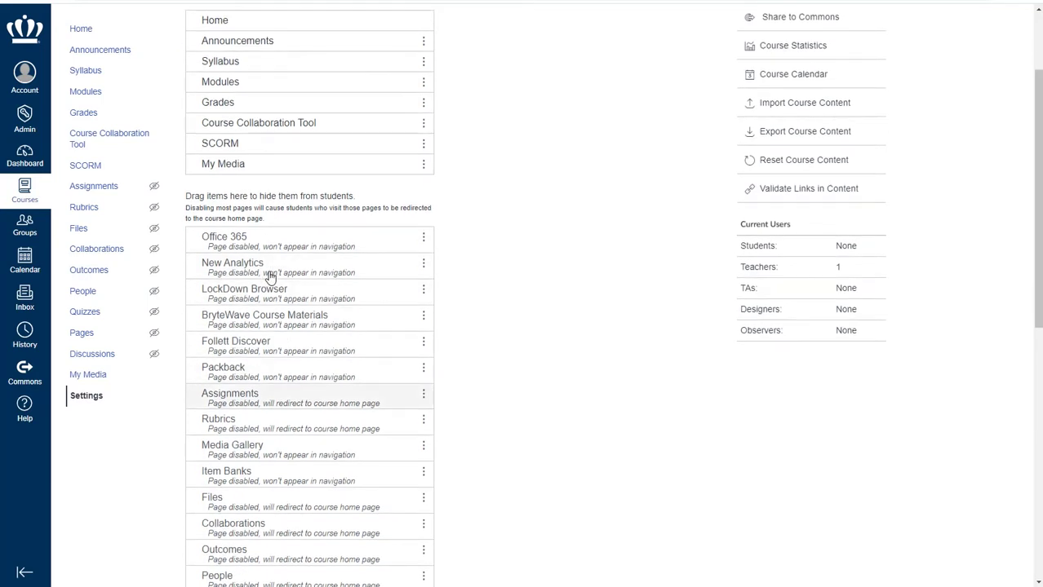
scroll(270, 273, "down", 1)
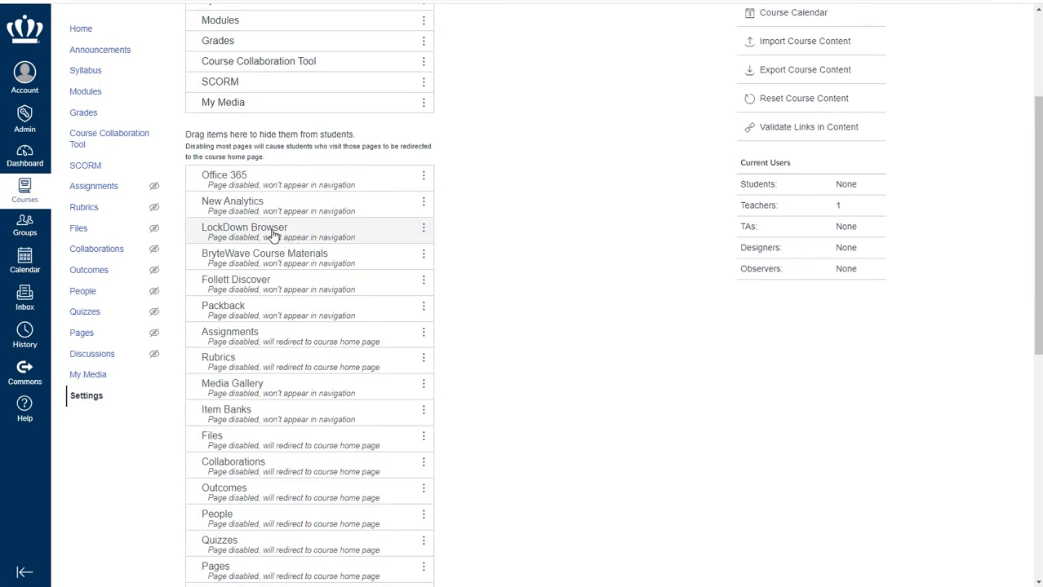
left_click_drag(273, 235, 282, 96)
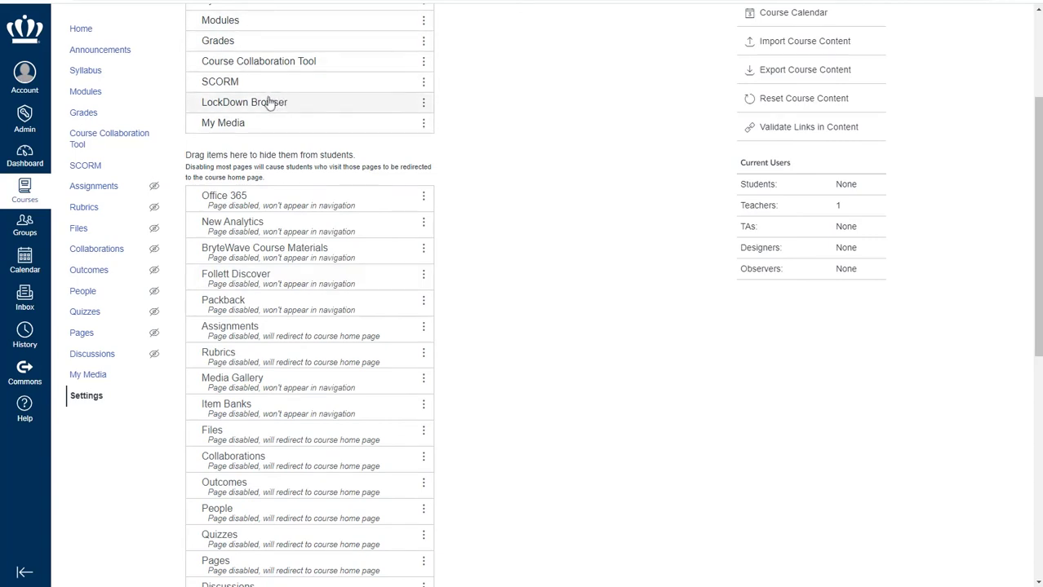
left_click_drag(264, 107, 261, 211)
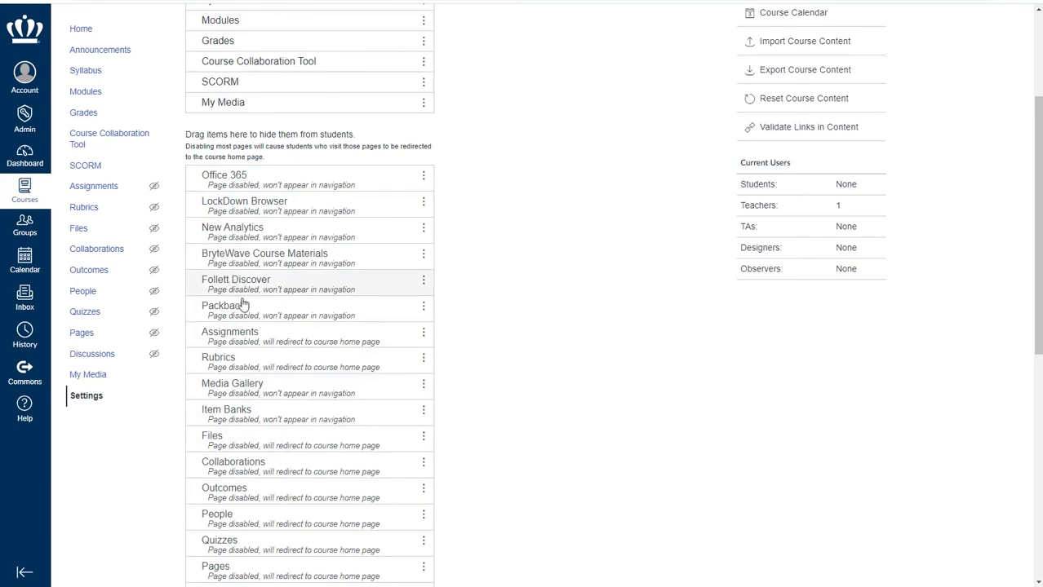
- Move SCORM and Course Collaboration Tool from the visible course navigation to the hidden items, below Office 365
scroll(243, 305, "down", 1)
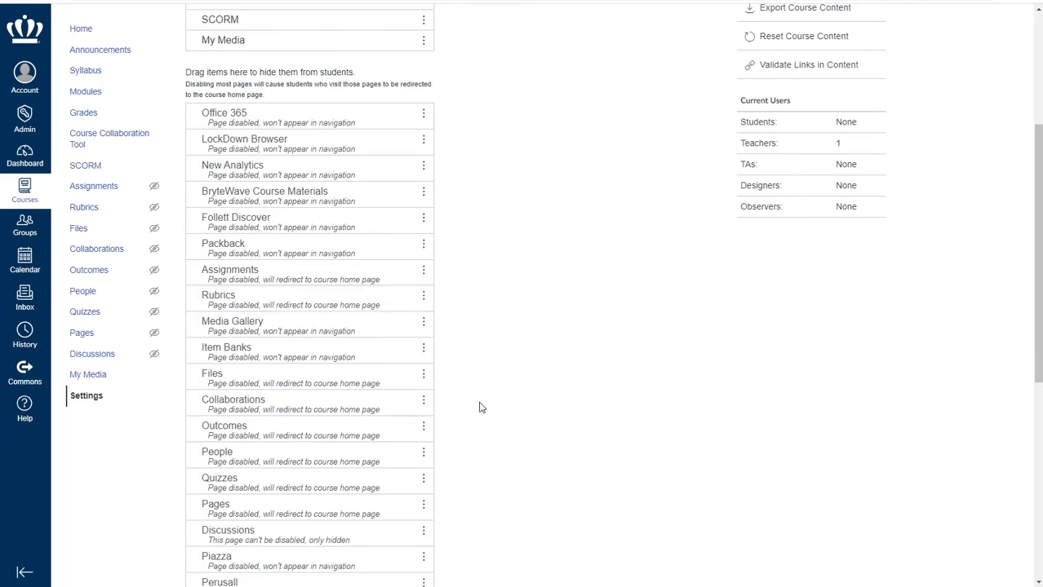
scroll(480, 408, "down", 1)
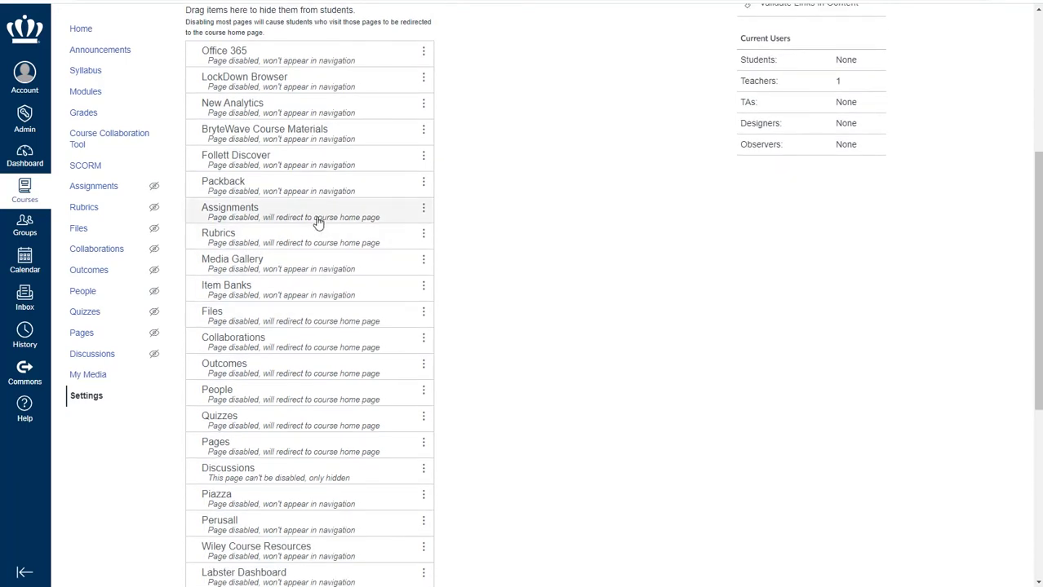
scroll(279, 462, "down", 6)
scroll(279, 463, "up", 4)
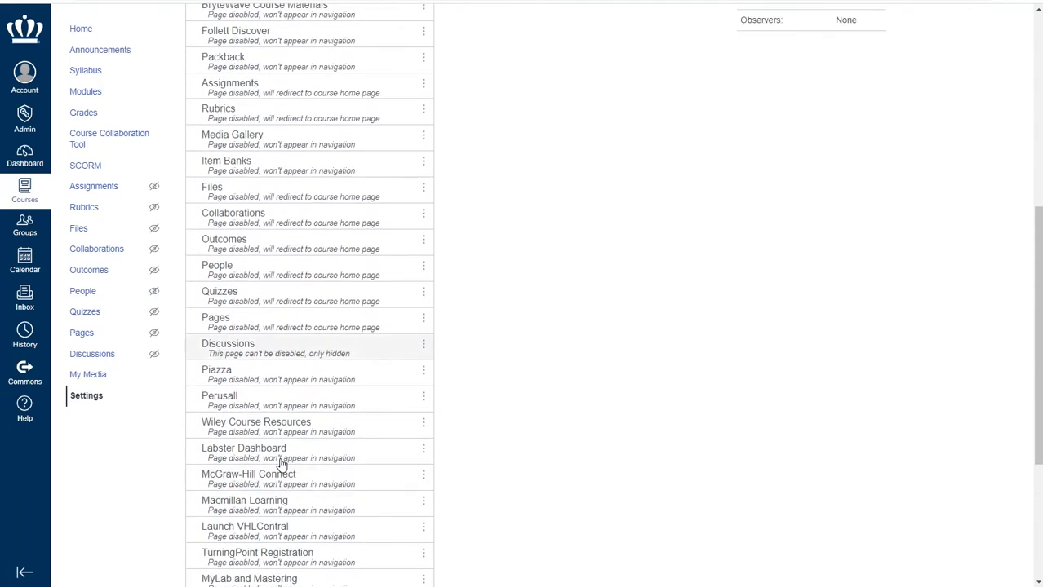
scroll(236, 367, "down", 2)
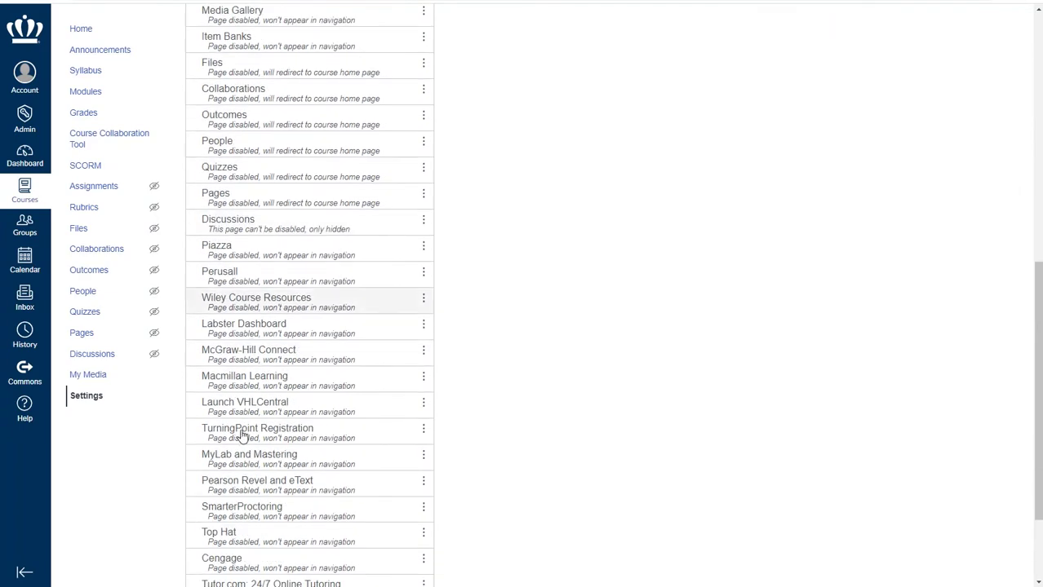
scroll(242, 437, "up", 7)
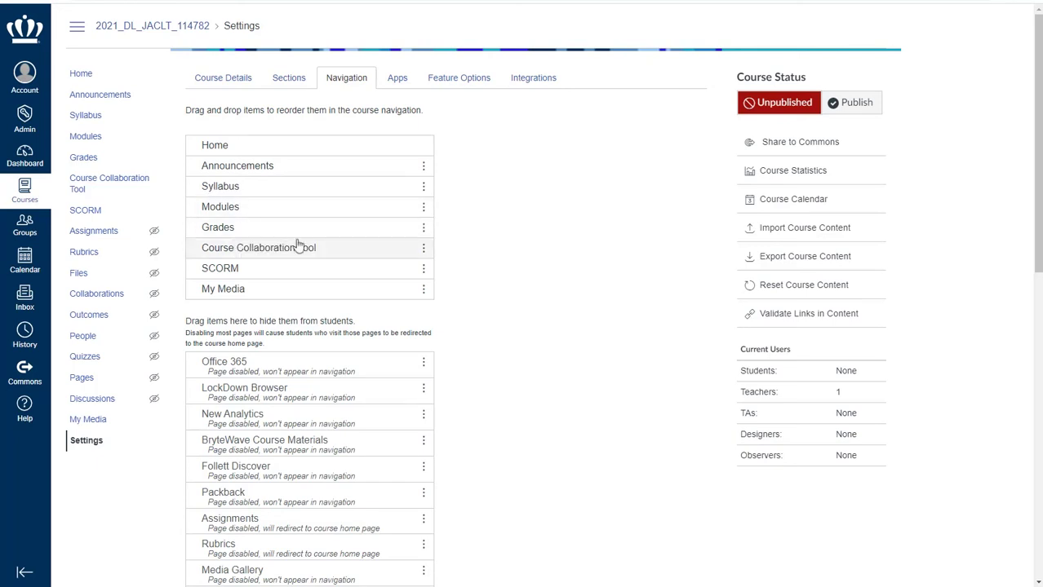
left_click_drag(342, 263, 249, 349)
left_click(424, 249)
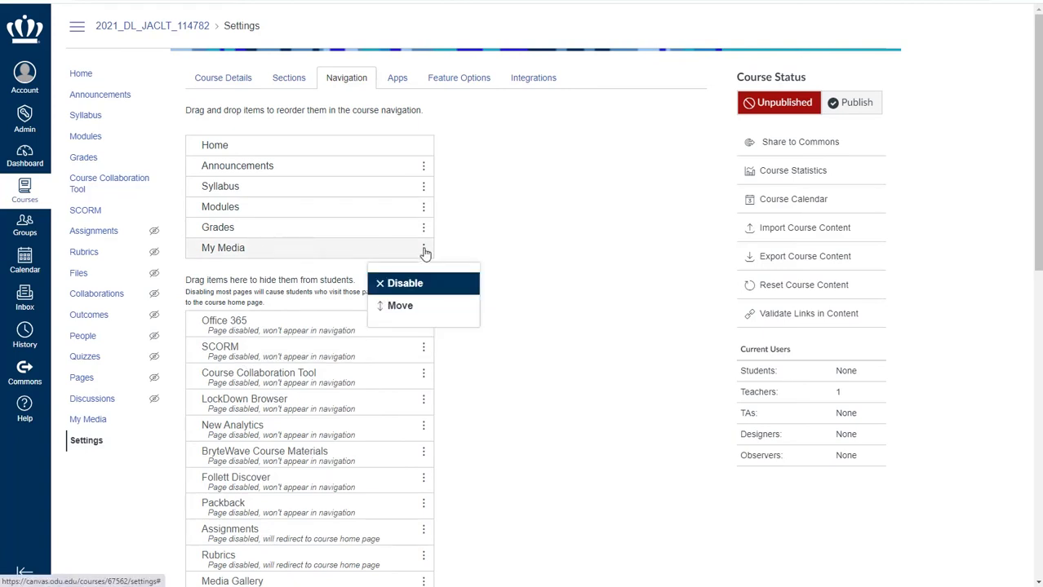
left_click(325, 361)
left_click(423, 249)
left_click(384, 305)
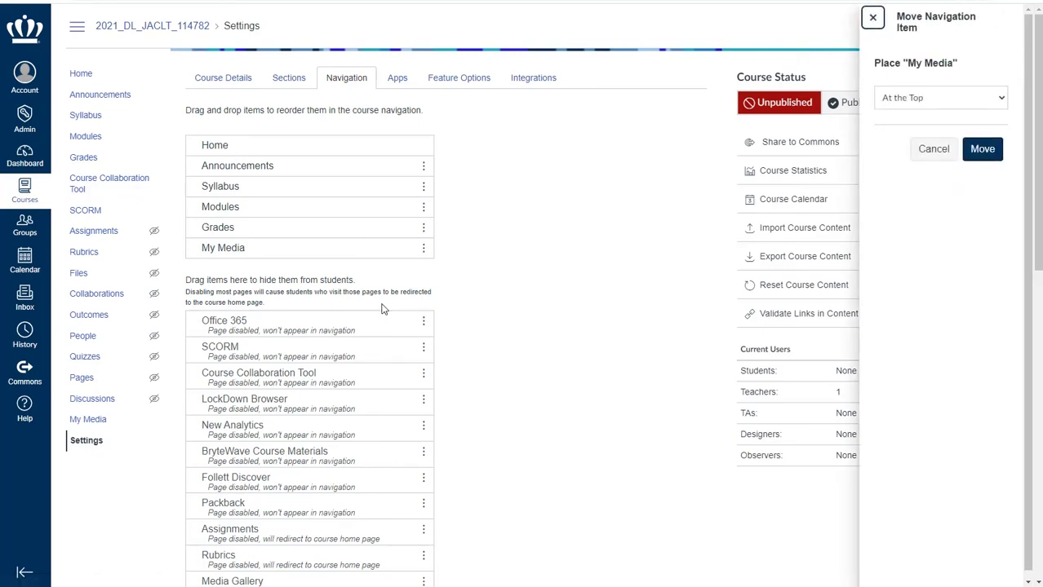
left_click(937, 150)
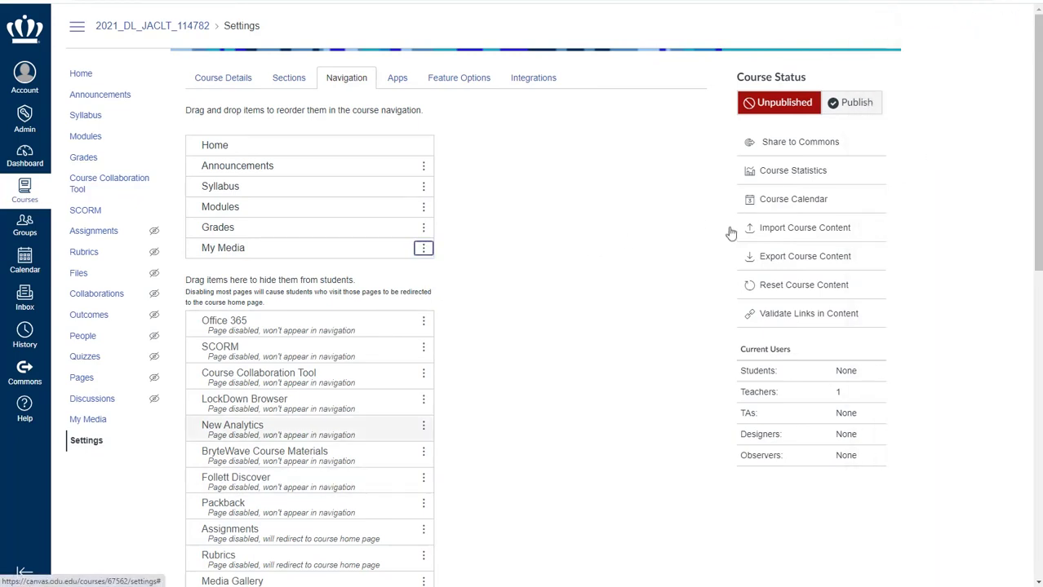
- Save the changes to the course navigation
scroll(332, 387, "down", 8)
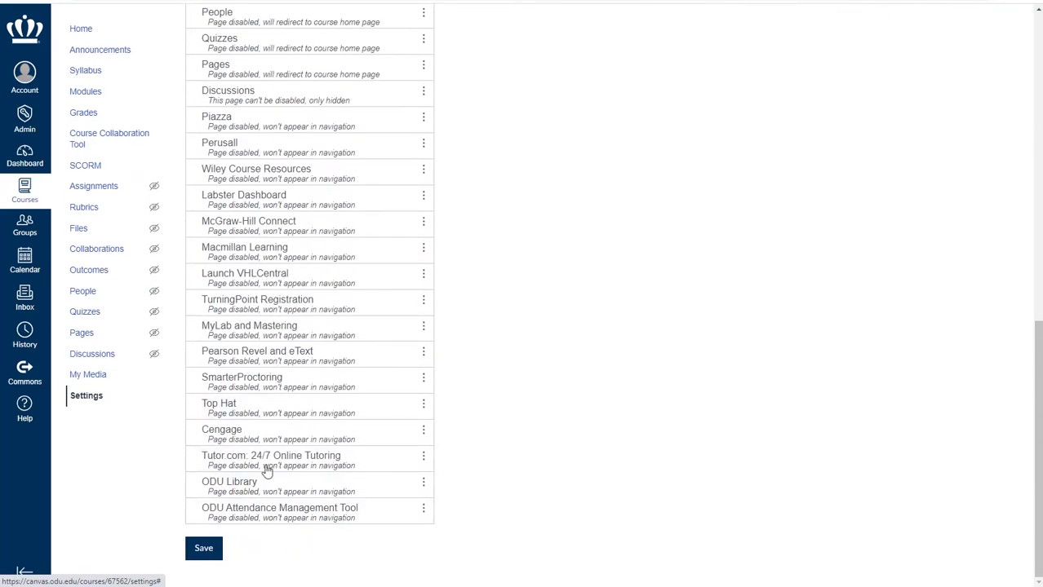
left_click(203, 551)
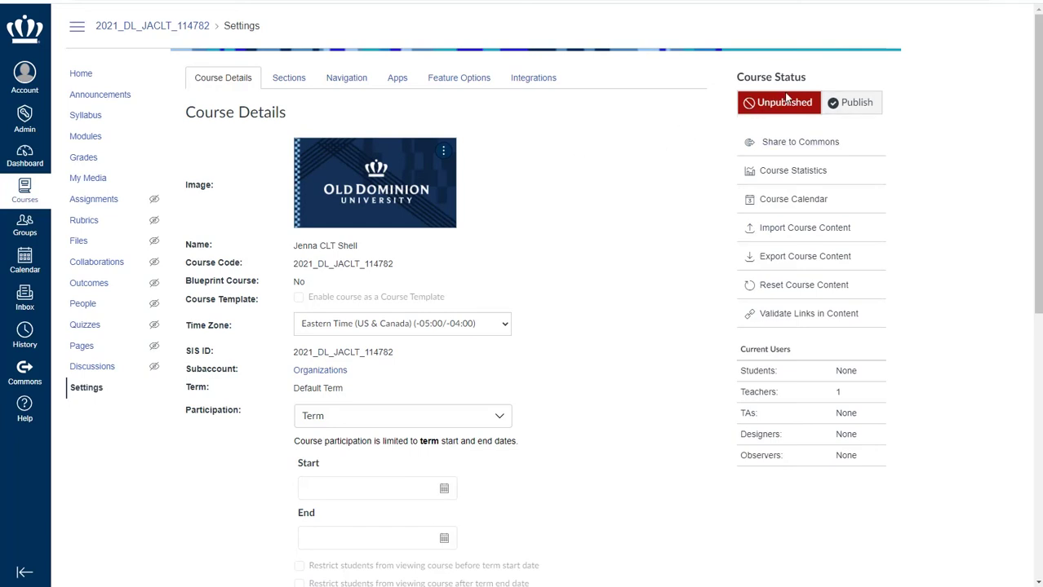
- Publish the course and set its status back to unpublished
left_click(851, 106)
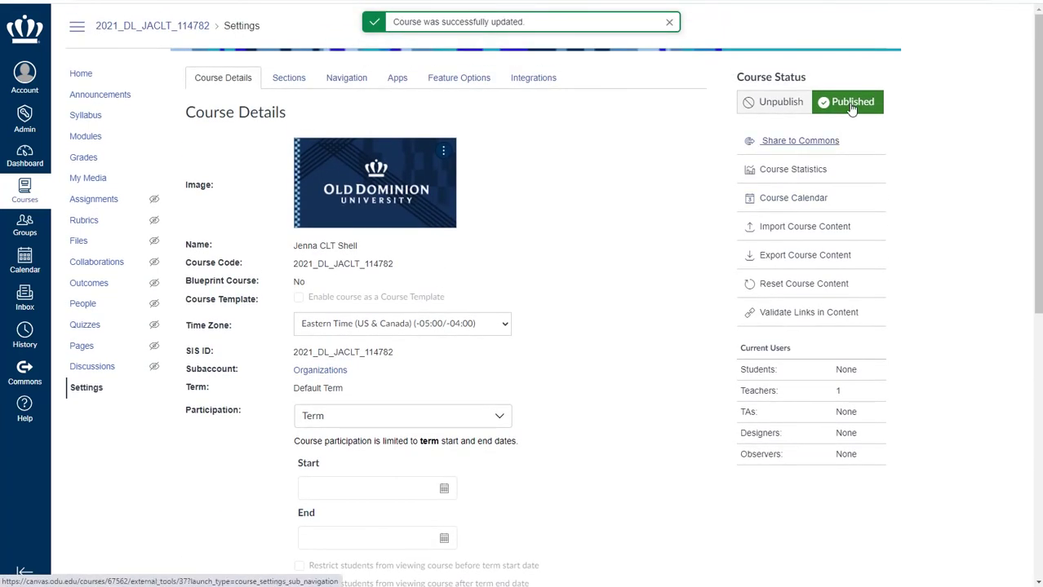
left_click(771, 104)
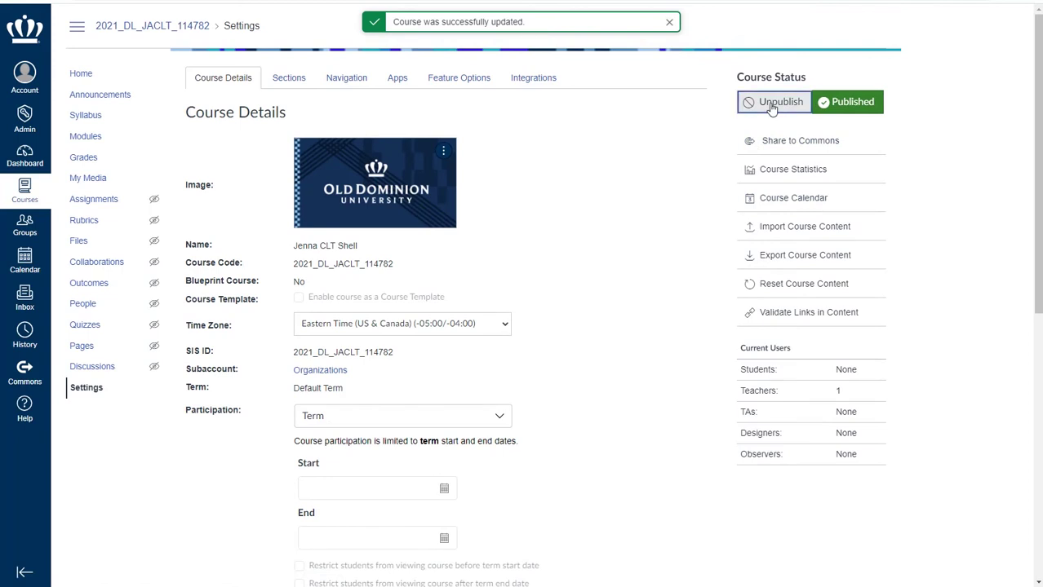
scroll(771, 109, "down", 1)
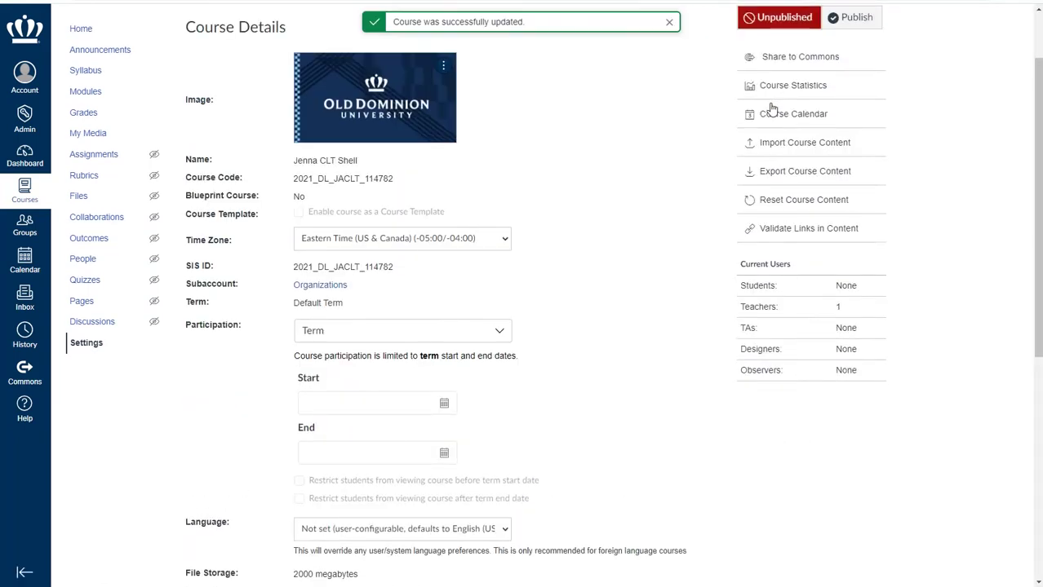
scroll(721, 195, "up", 1)
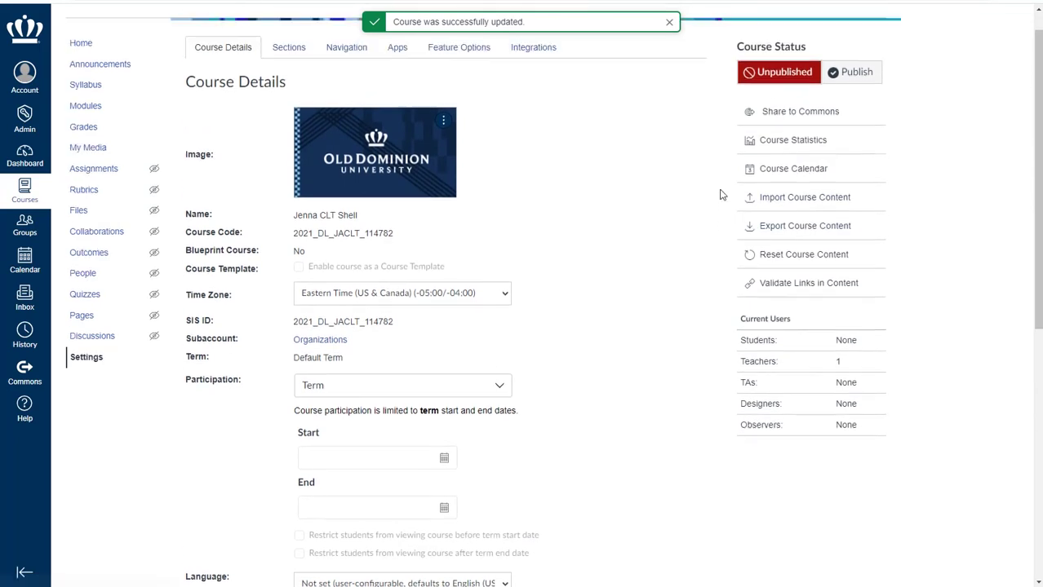
scroll(720, 195, "up", 1)
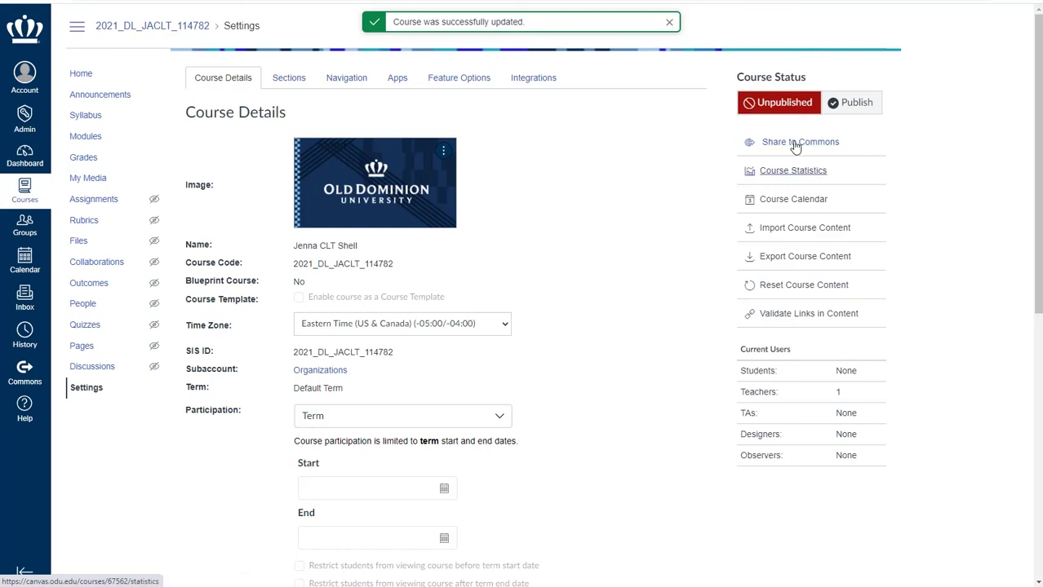
- Open the course content import and set the content type to Copy a Canvas Course
left_click(801, 229)
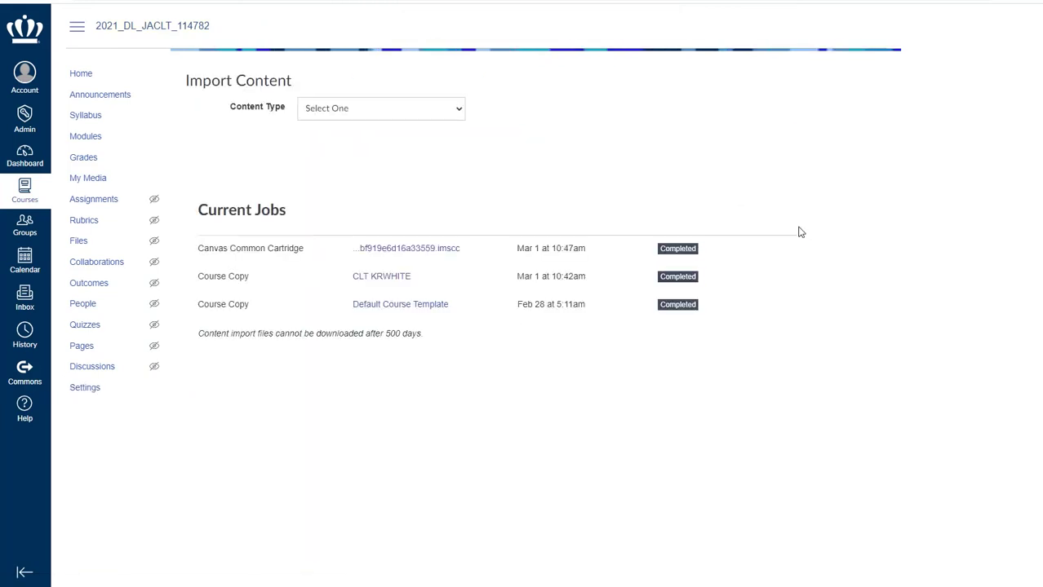
left_click(352, 110)
left_click(370, 138)
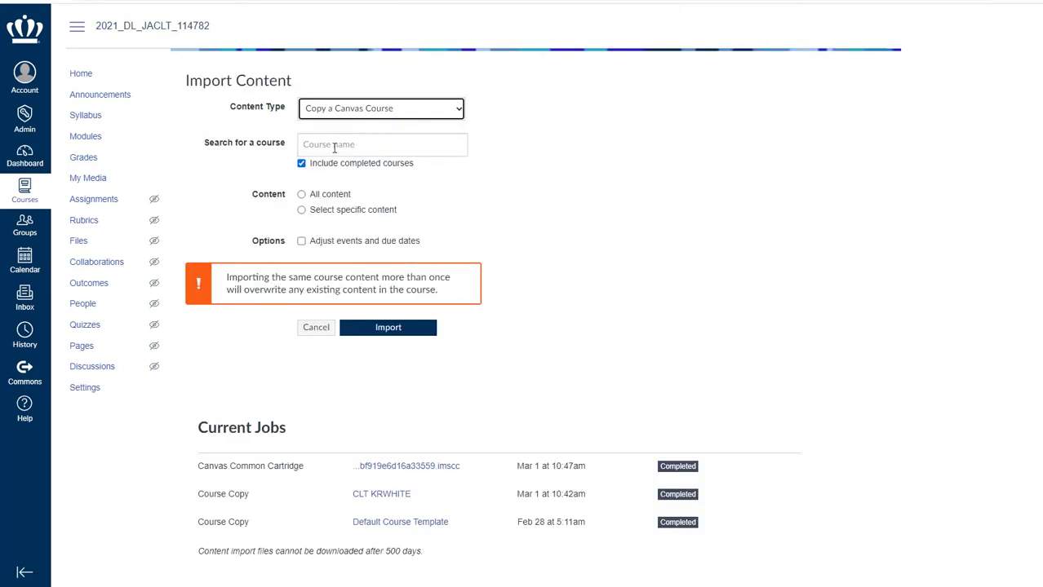
- Try to find the source course by searching for "sandbox" and for the instructor's username
left_click(333, 148)
type("sandbox")
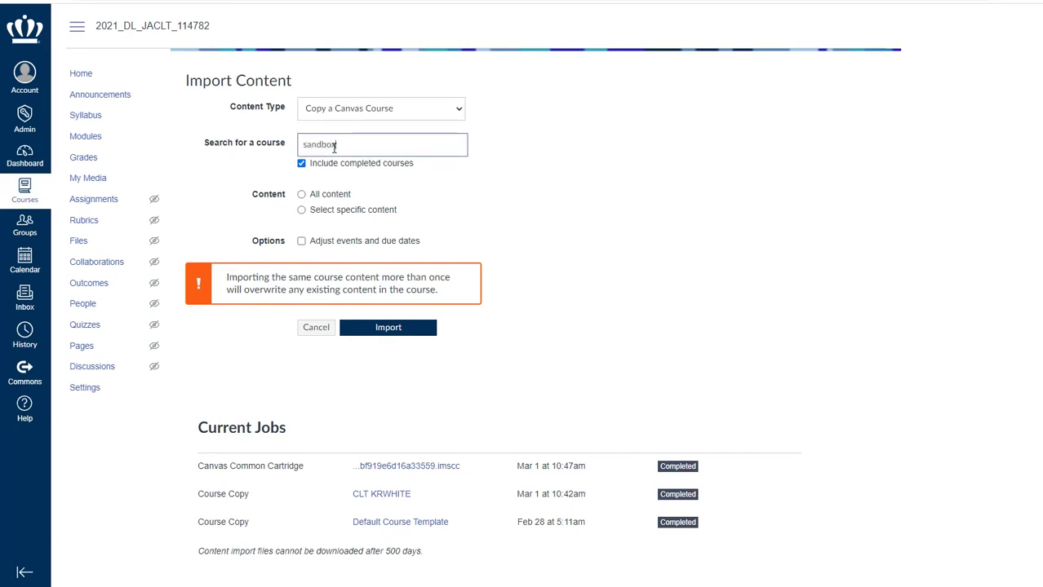
key("BackSpace")
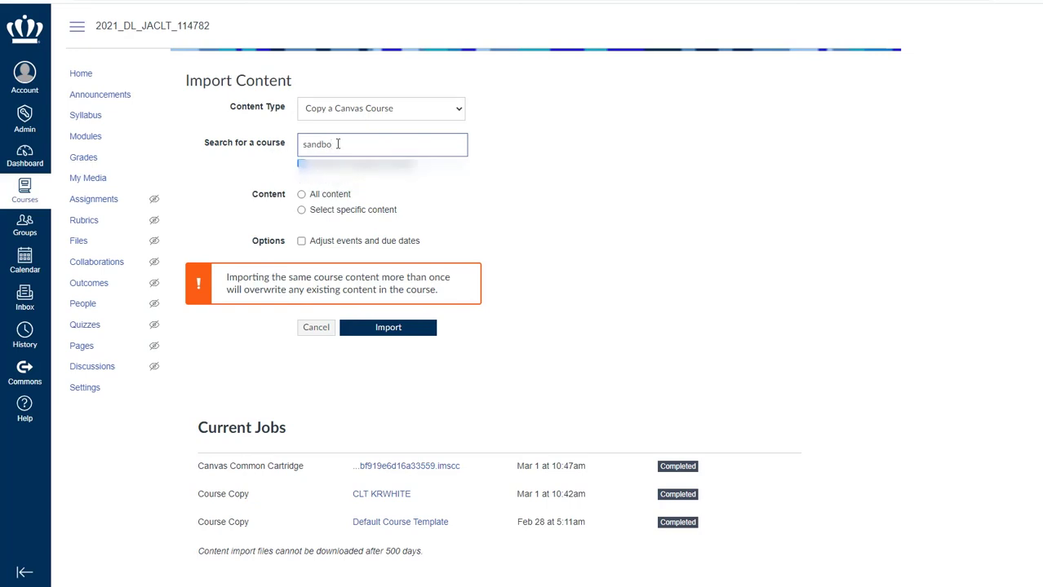
key("BackSpace")
key("BackSpace")
key("BackSpace")
key("BackSpace")
key("BackSpace")
key("BackSpace")
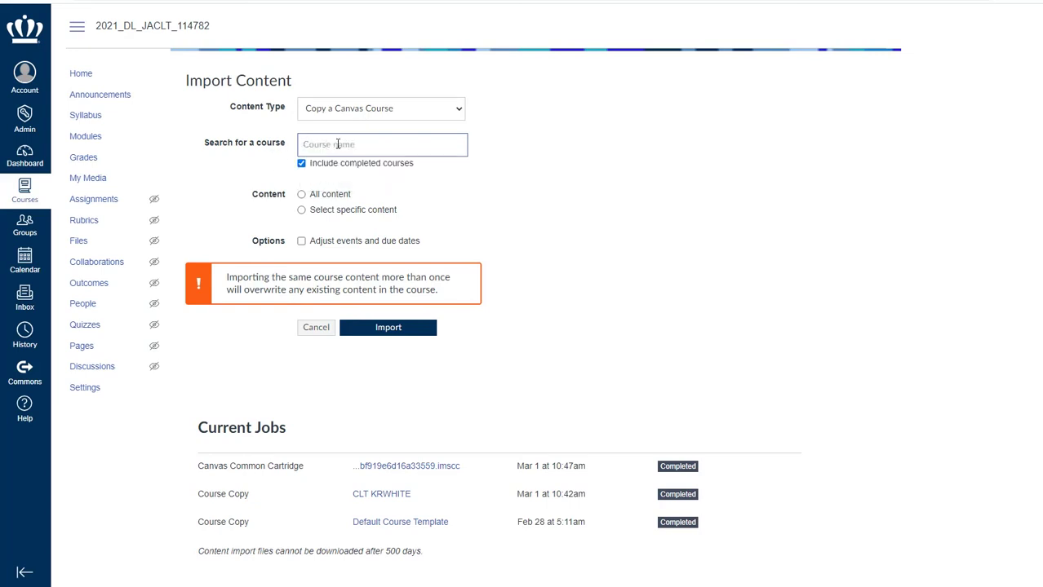
type("iashley")
- Open the Dashboard separately, go to the instructor's published Sandbox-01 English 211C course and copy its full course name
right_click(24, 153)
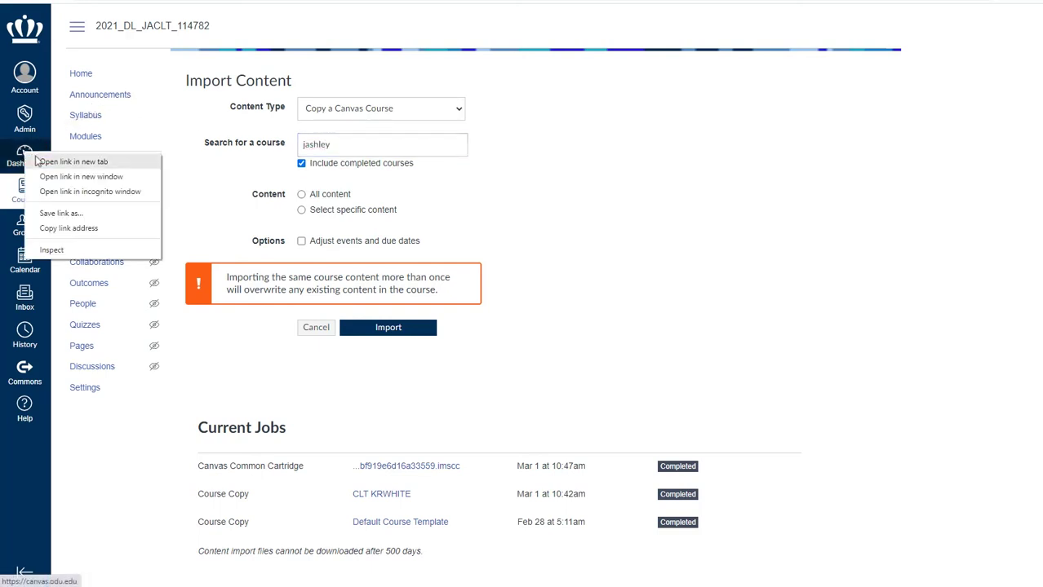
left_click(49, 161)
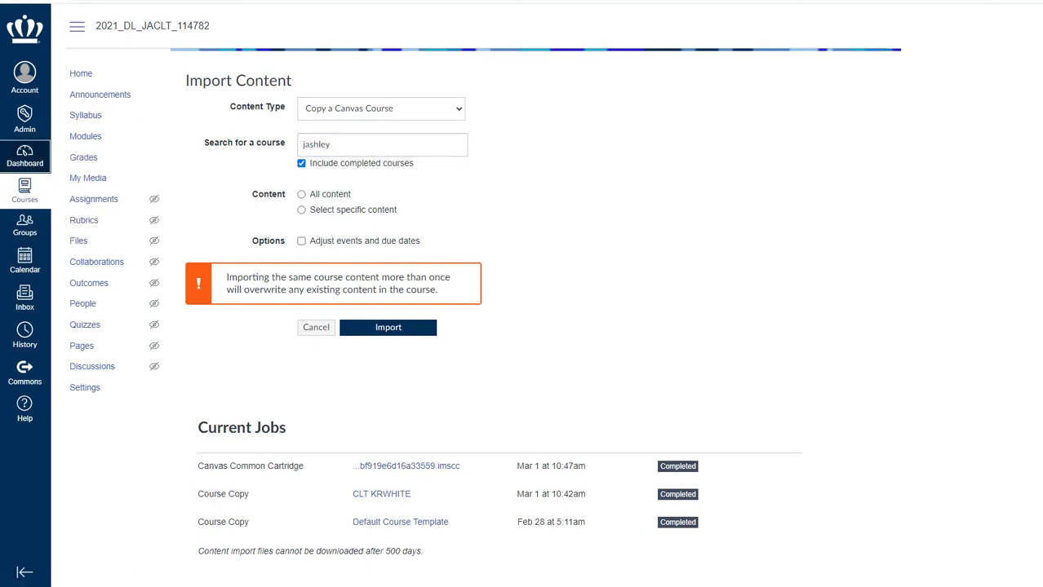
left_click(376, 1)
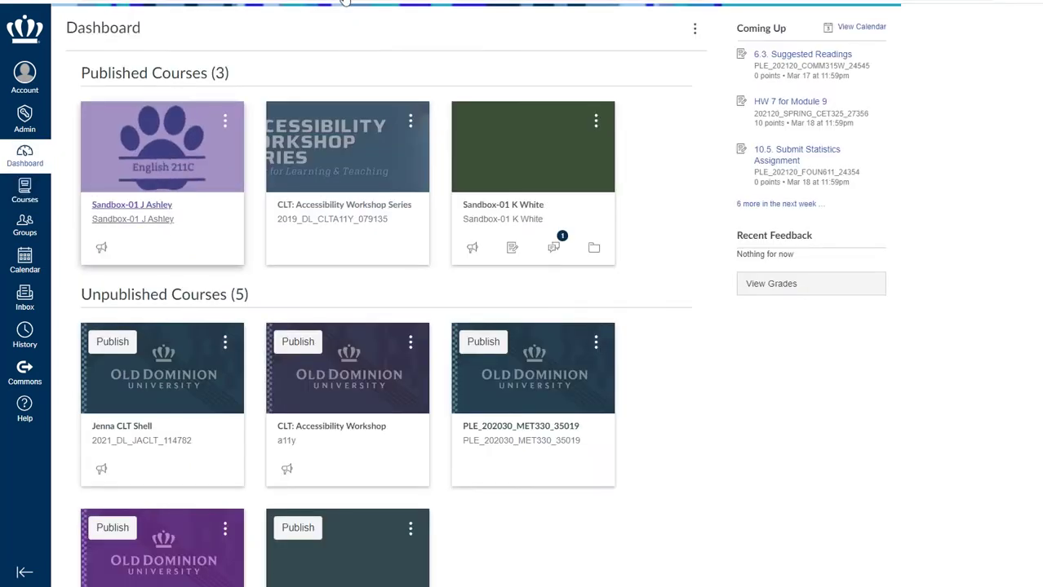
left_click(131, 206)
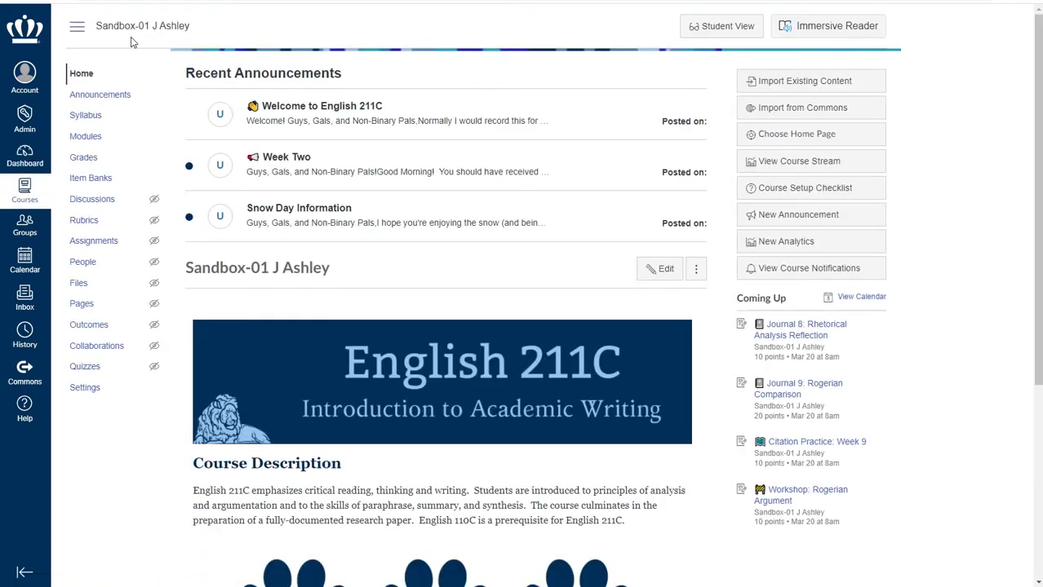
triple_click(101, 33)
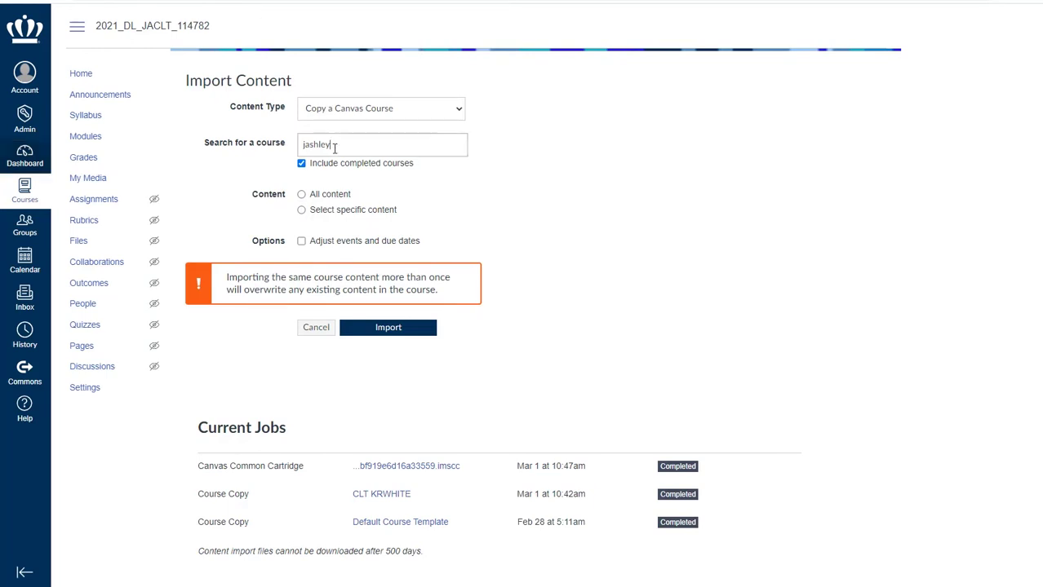
- Replace the course search text with the copied Sandbox-01 course name and choose the matching course as the import source
double_click(333, 148)
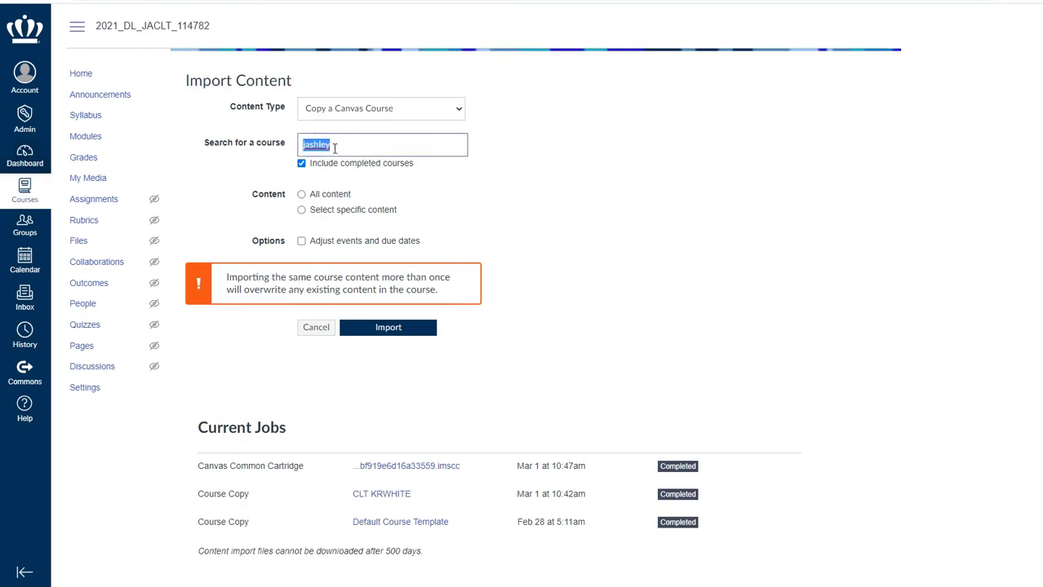
key("ctrl+v")
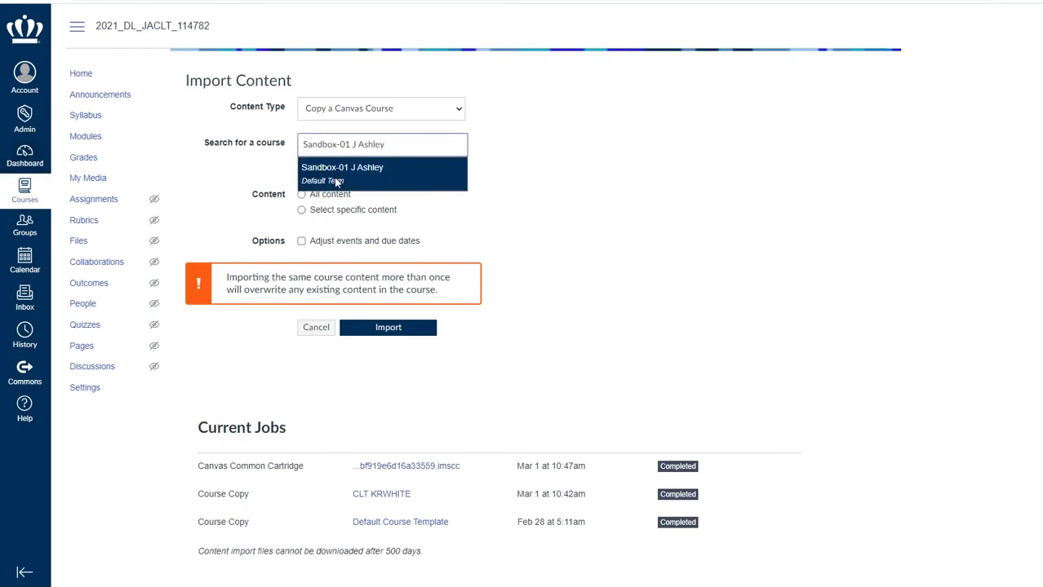
left_click(334, 177)
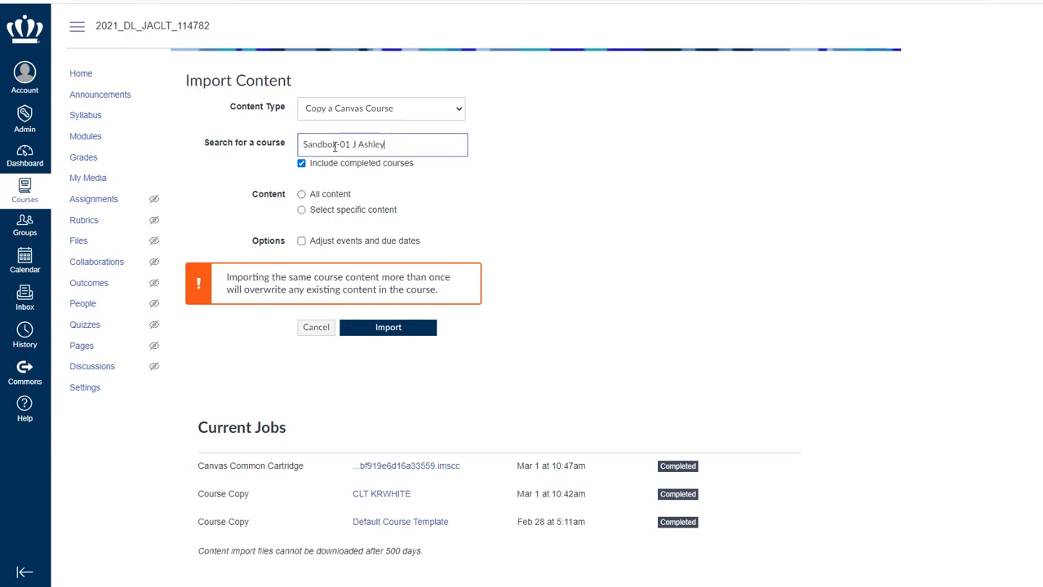
- Create the import job with specific content and open the content selection for the Sandbox-01 course copy
left_click(301, 212)
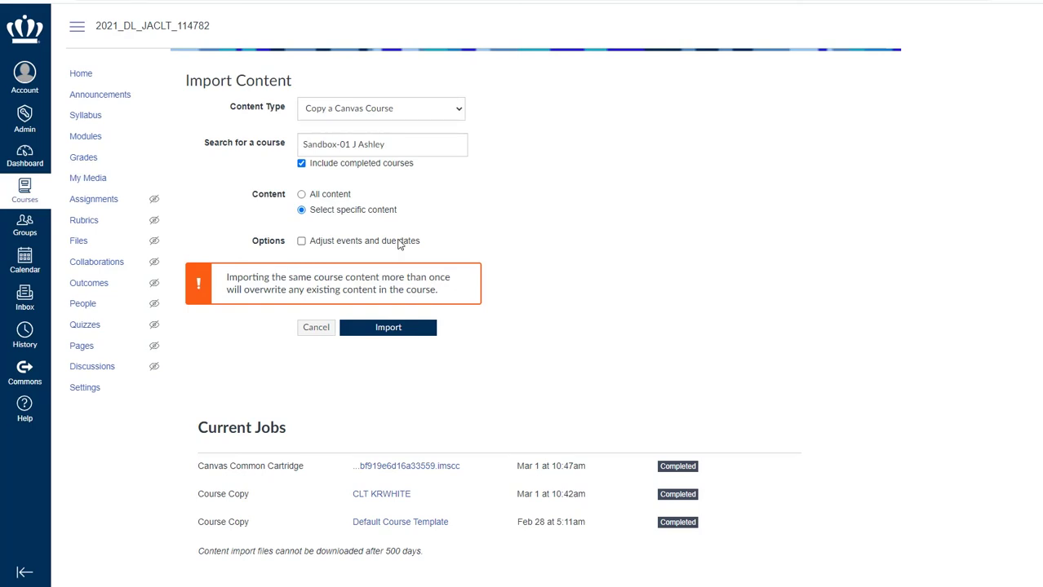
left_click(382, 328)
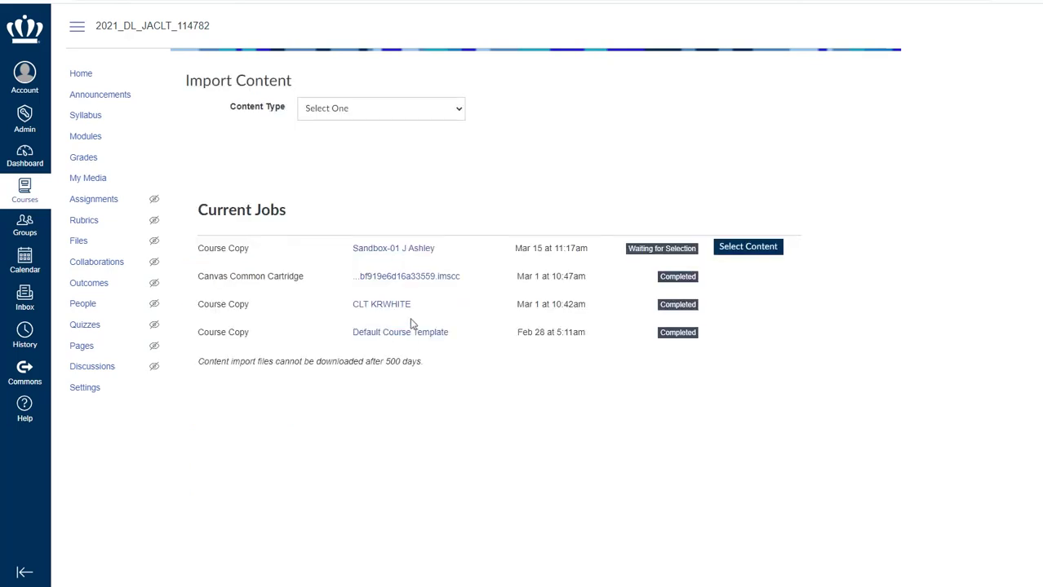
left_click(747, 247)
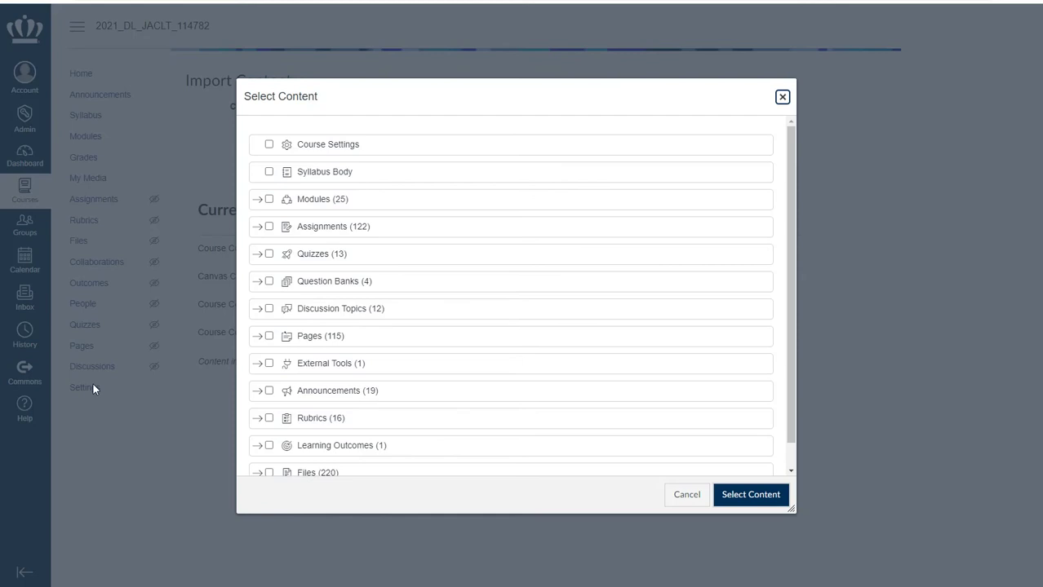
- Include Course Settings and the Quick Link to Schedule and Start Here Module modules in the import selection
left_click(270, 146)
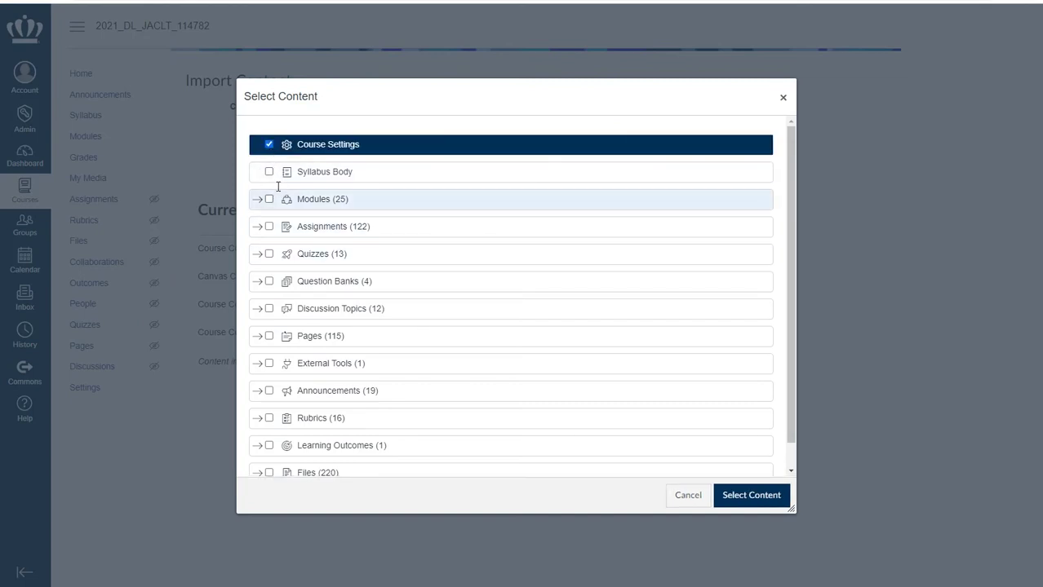
left_click(258, 200)
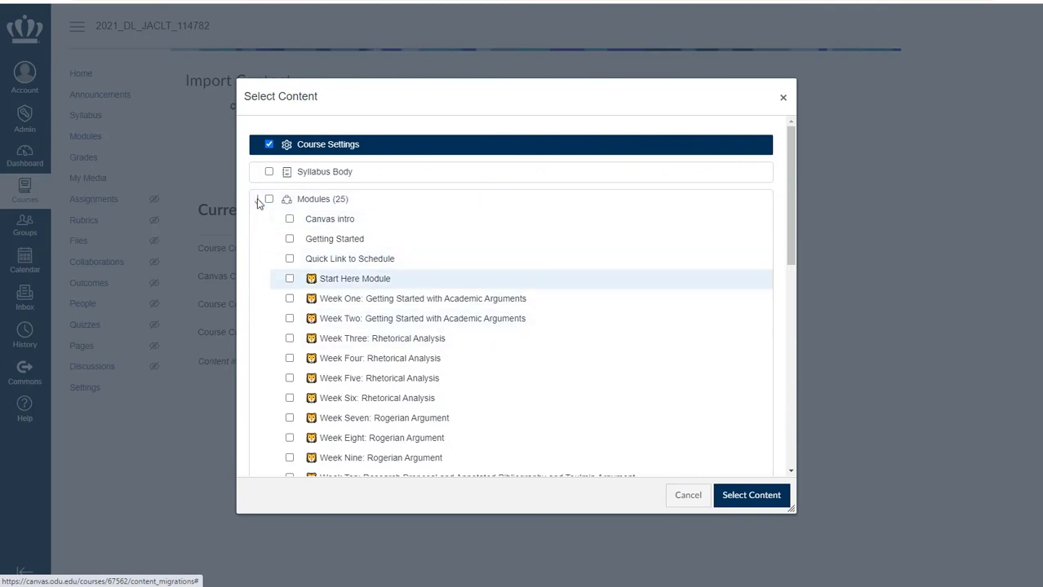
left_click(290, 259)
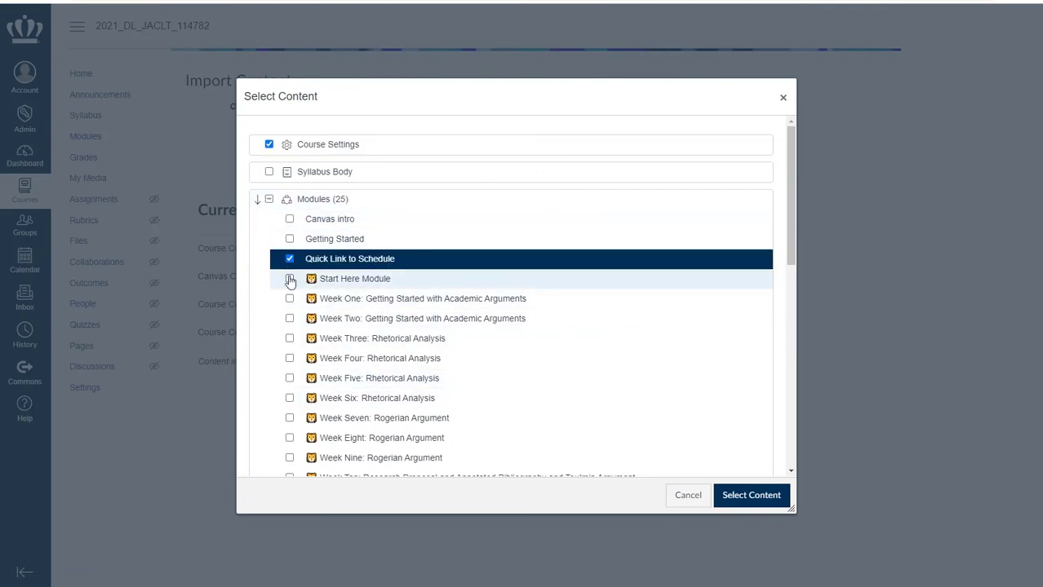
left_click(290, 279)
left_click(257, 201)
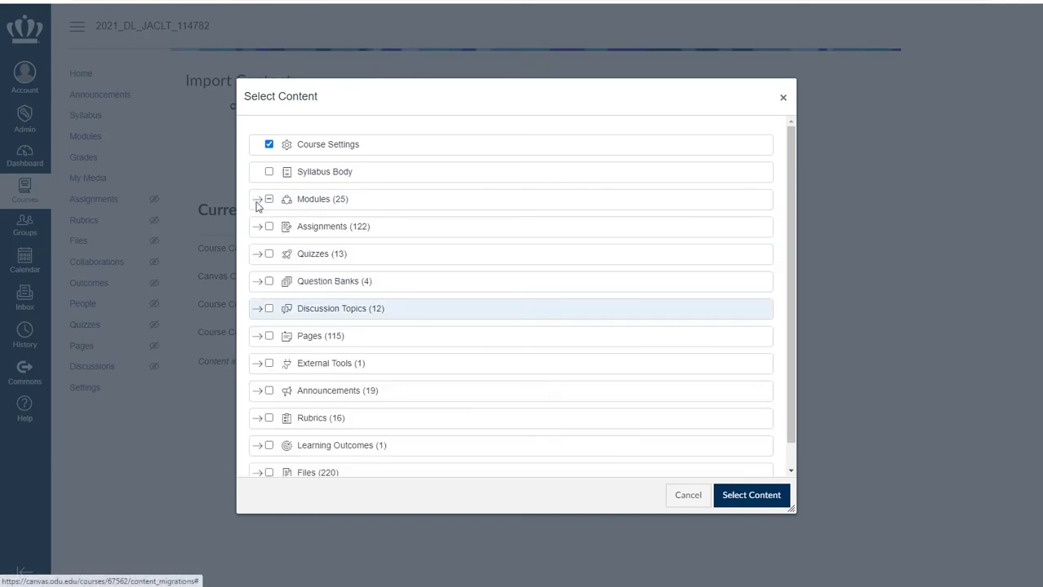
- Examine the individual items available under Question Banks and in the Discussion Boards group of Assignments
left_click(260, 283)
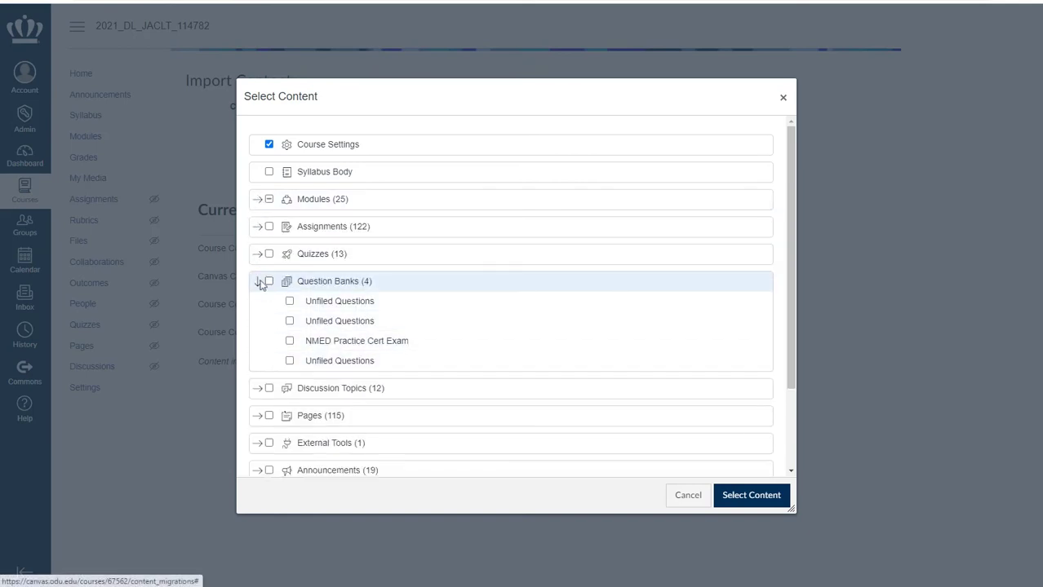
left_click(259, 282)
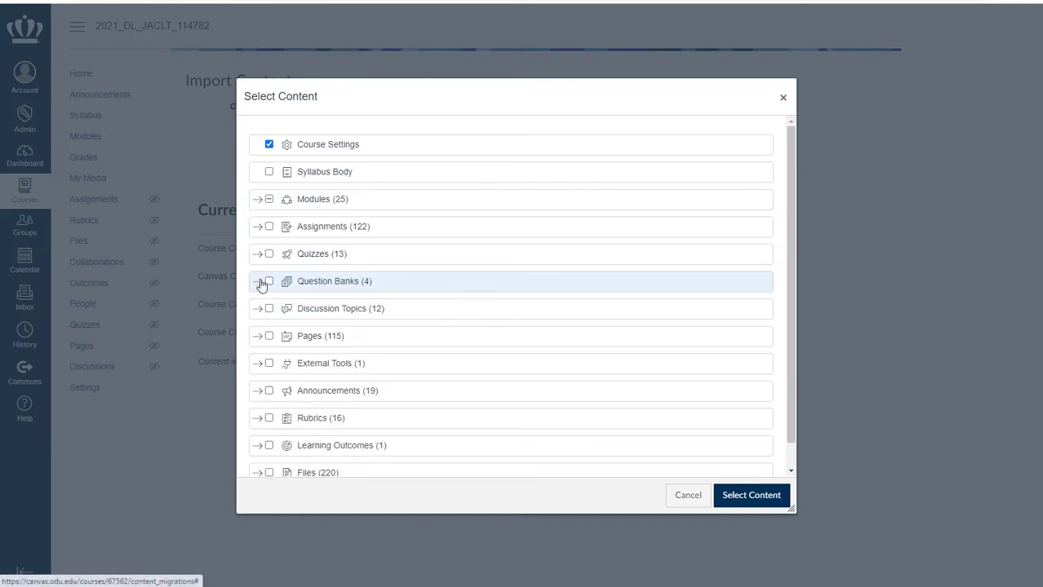
left_click(257, 227)
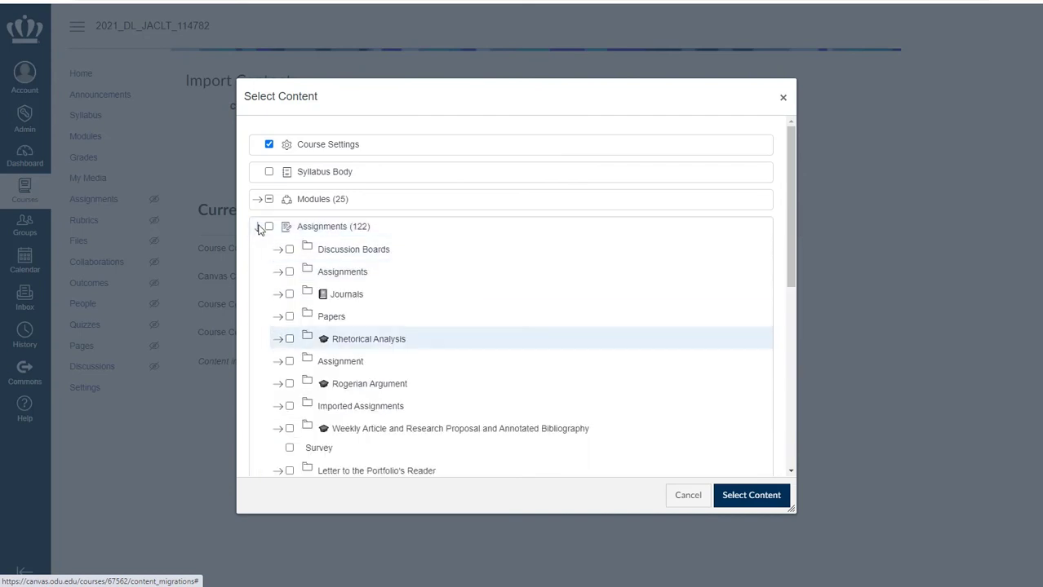
left_click(276, 251)
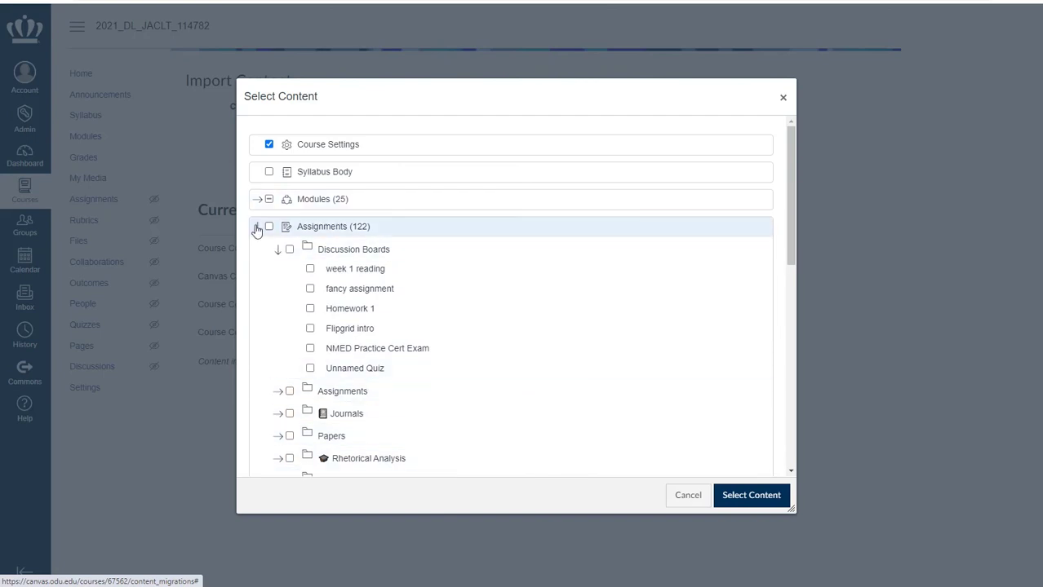
left_click(258, 228)
- Toggle the selection of the whole Modules group and submit the selected content for import
left_click(270, 200)
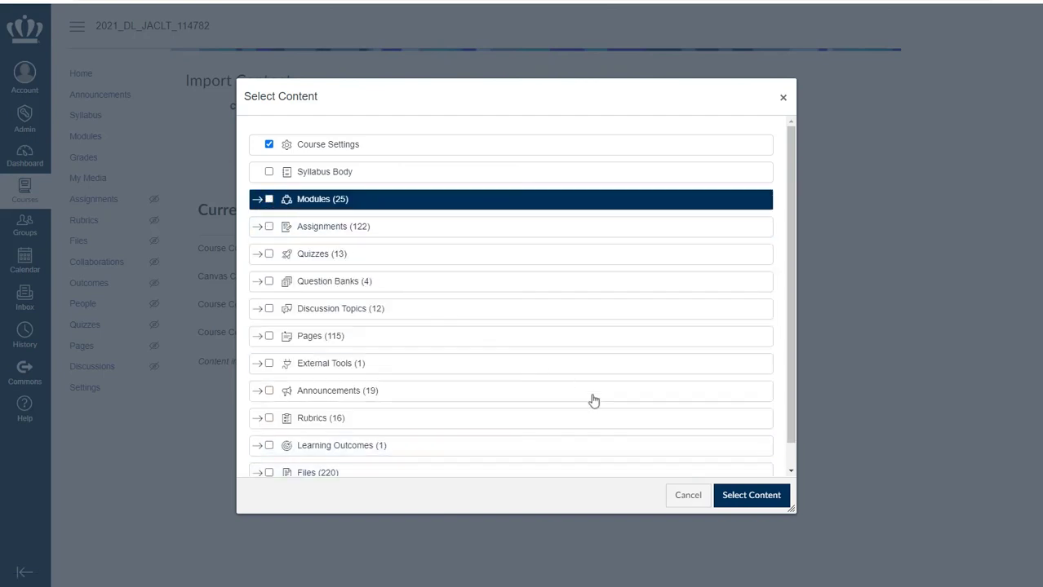
left_click(759, 498)
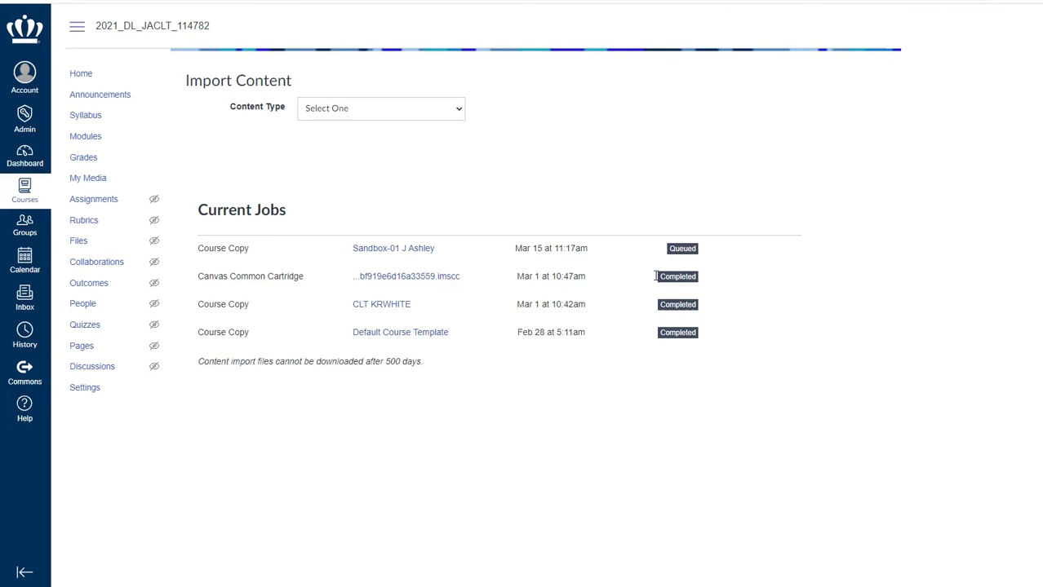
left_click_drag(656, 277, 703, 282)
left_click(722, 279)
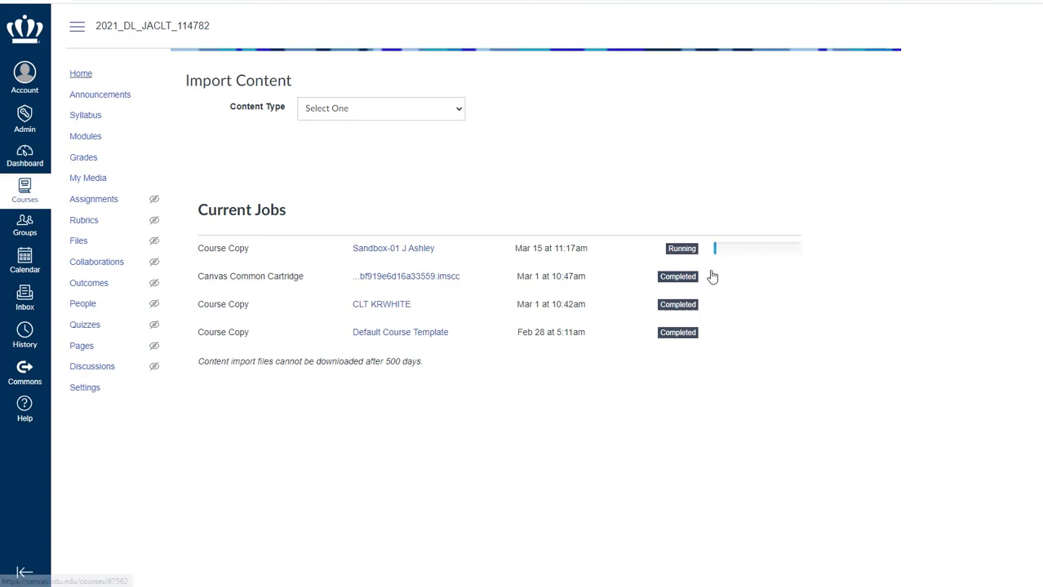
- Return to the course settings, open the Course Link Validator and start a link validation
key("alt+Left")
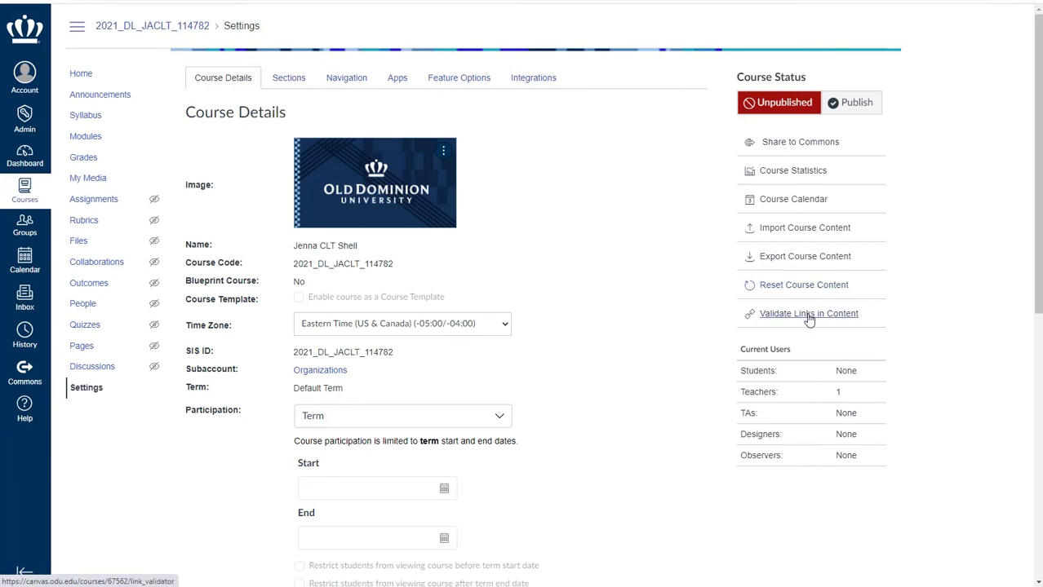
left_click(809, 317)
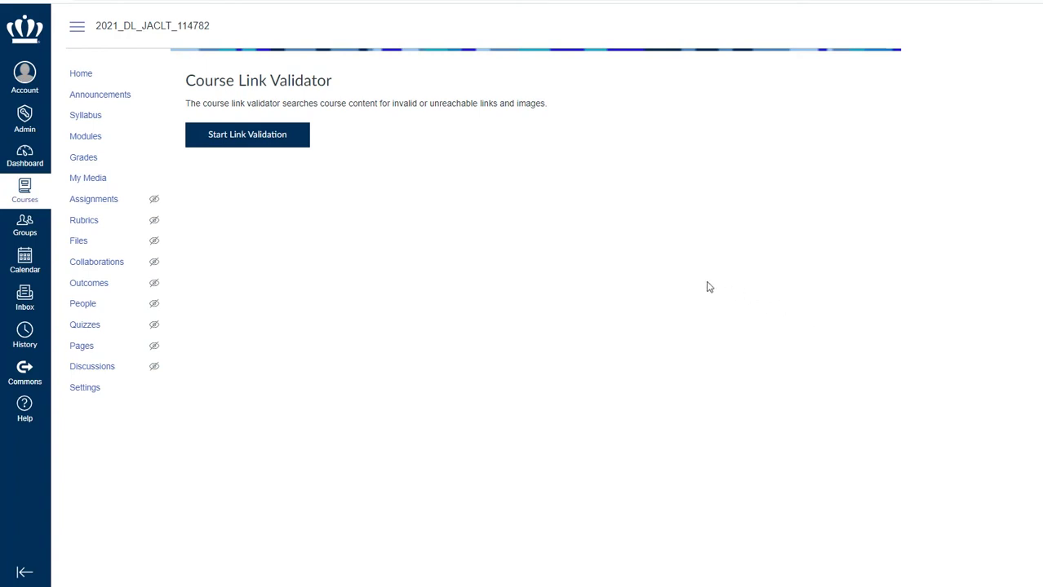
left_click(249, 140)
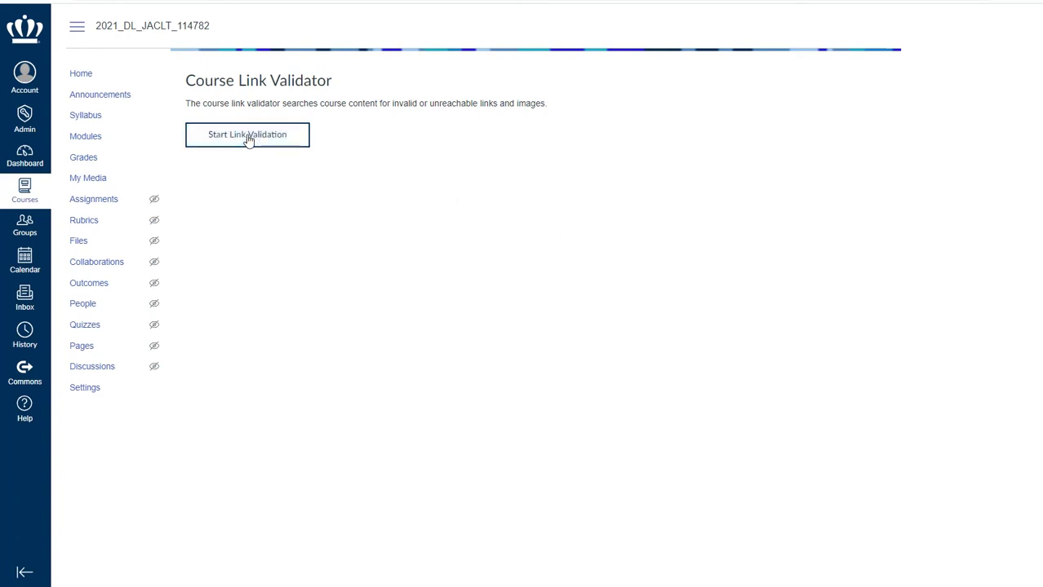
left_click(249, 139)
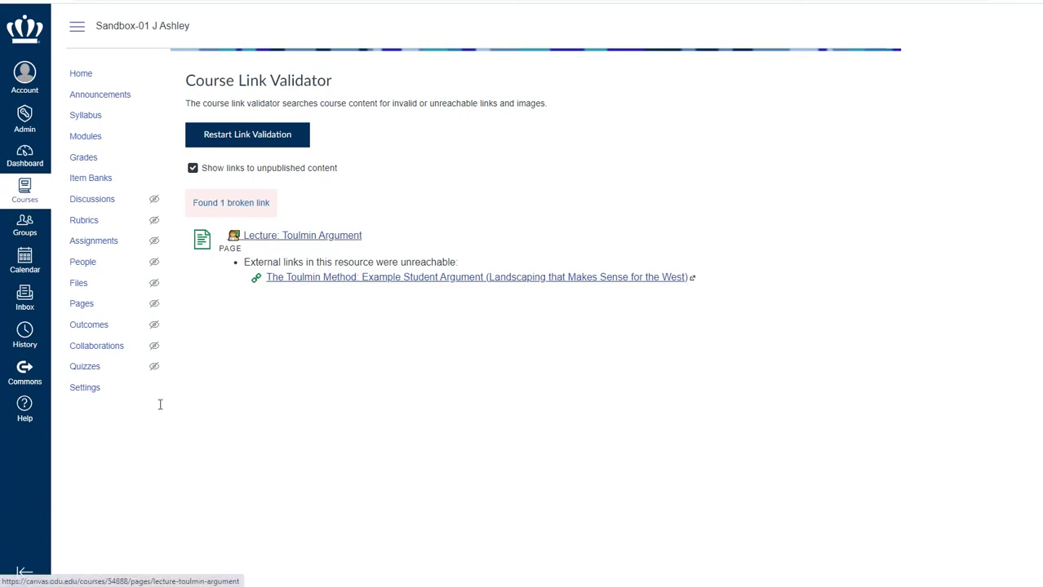
- From the sandbox course's validation results, open the unreachable Toulmin Method example link and the Lecture: Toulmin Argument page containing it
right_click(331, 279)
left_click(343, 288)
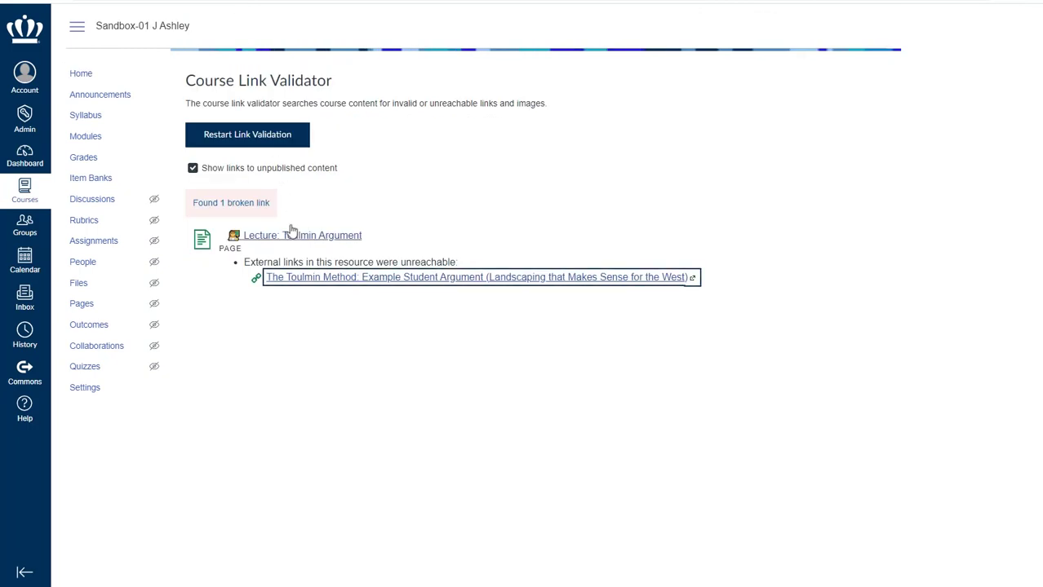
left_click(294, 236)
right_click(294, 238)
key("Escape")
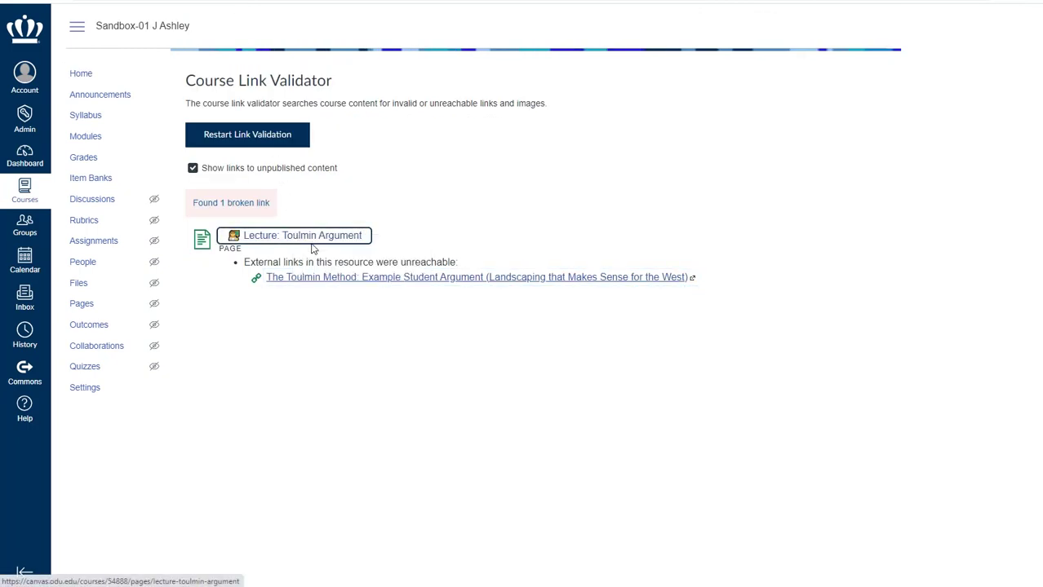
key("Return")
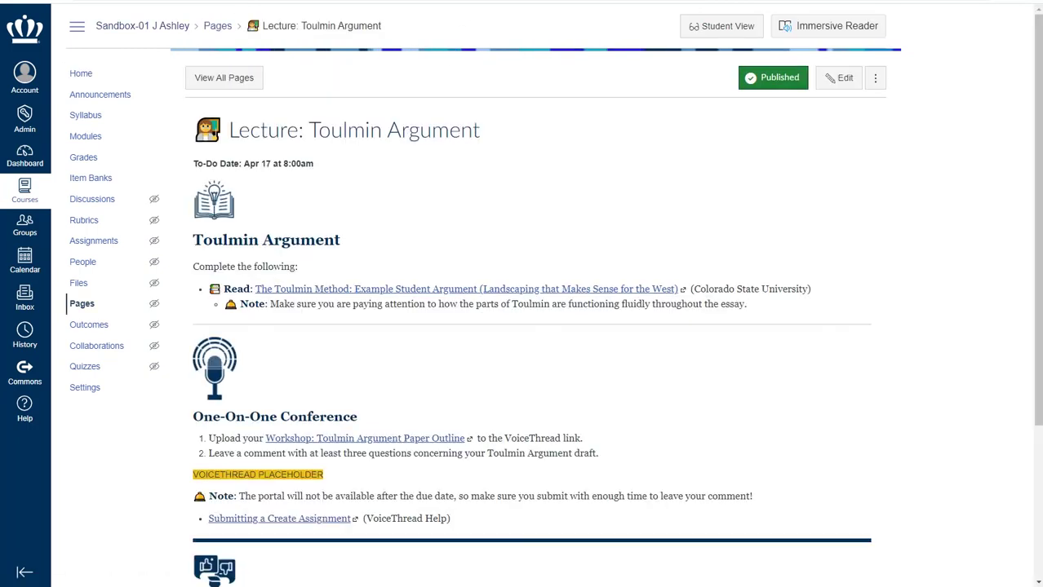